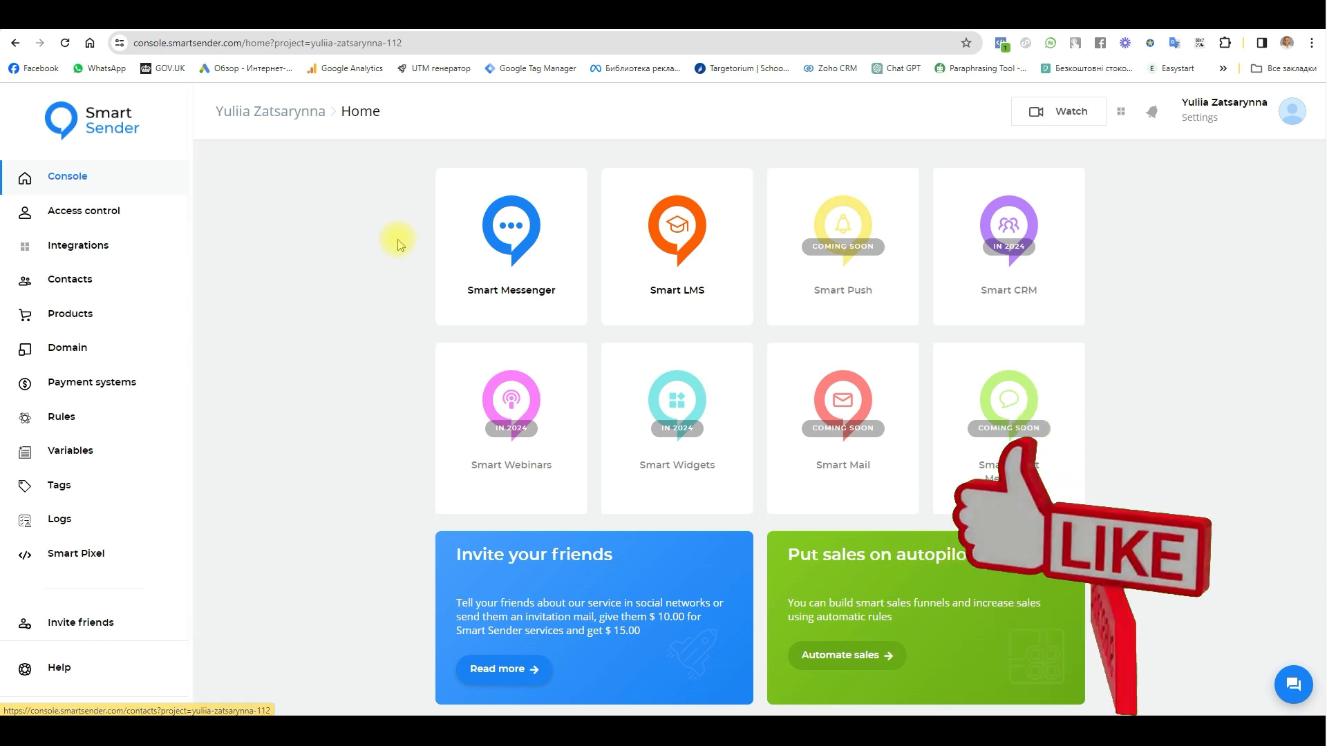
- Open the Quick Replies section of Smart Messenger's growth tools
click(522, 228)
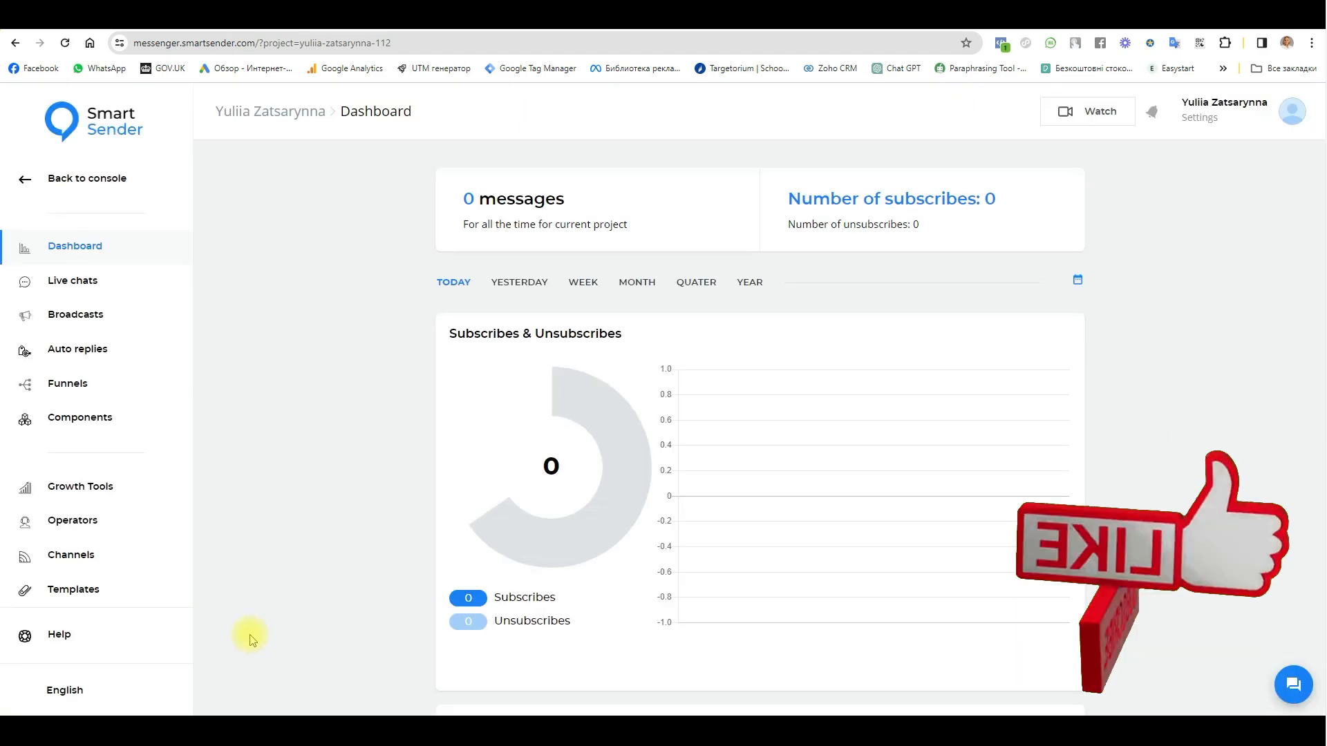
click(100, 488)
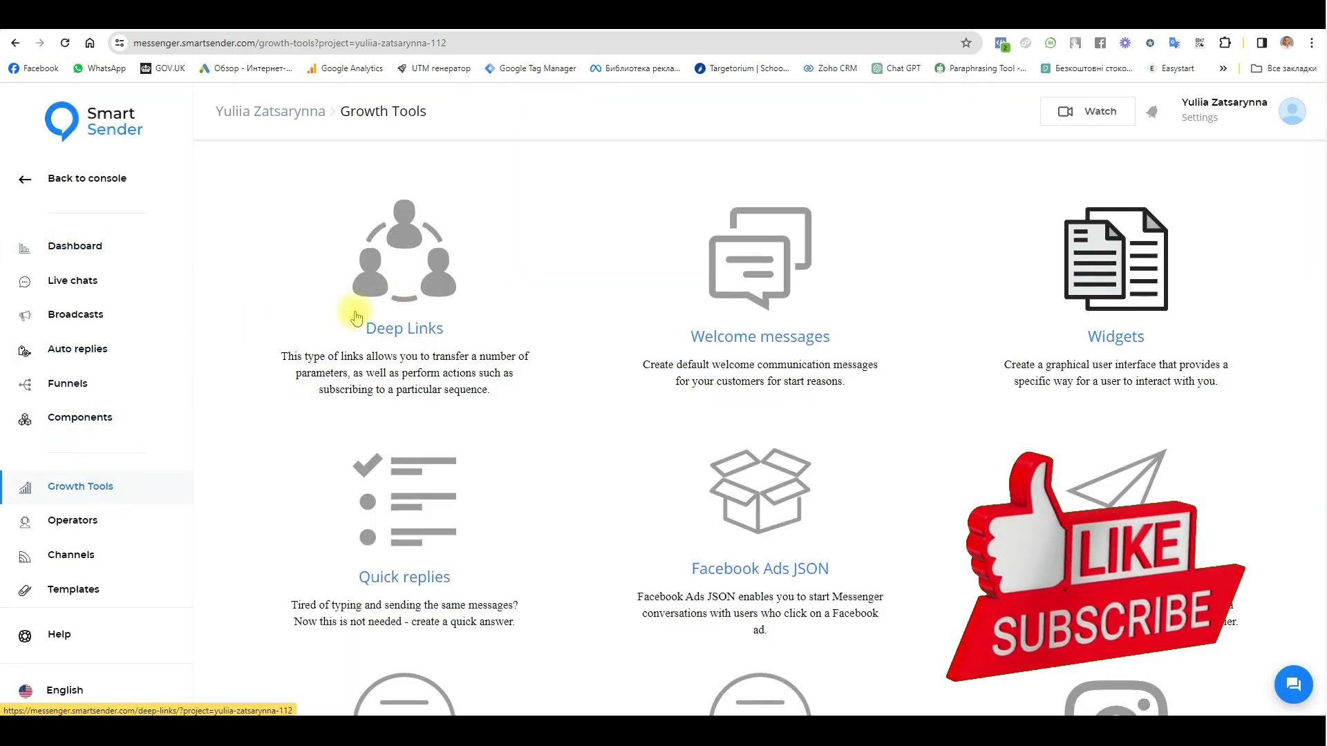
click(409, 500)
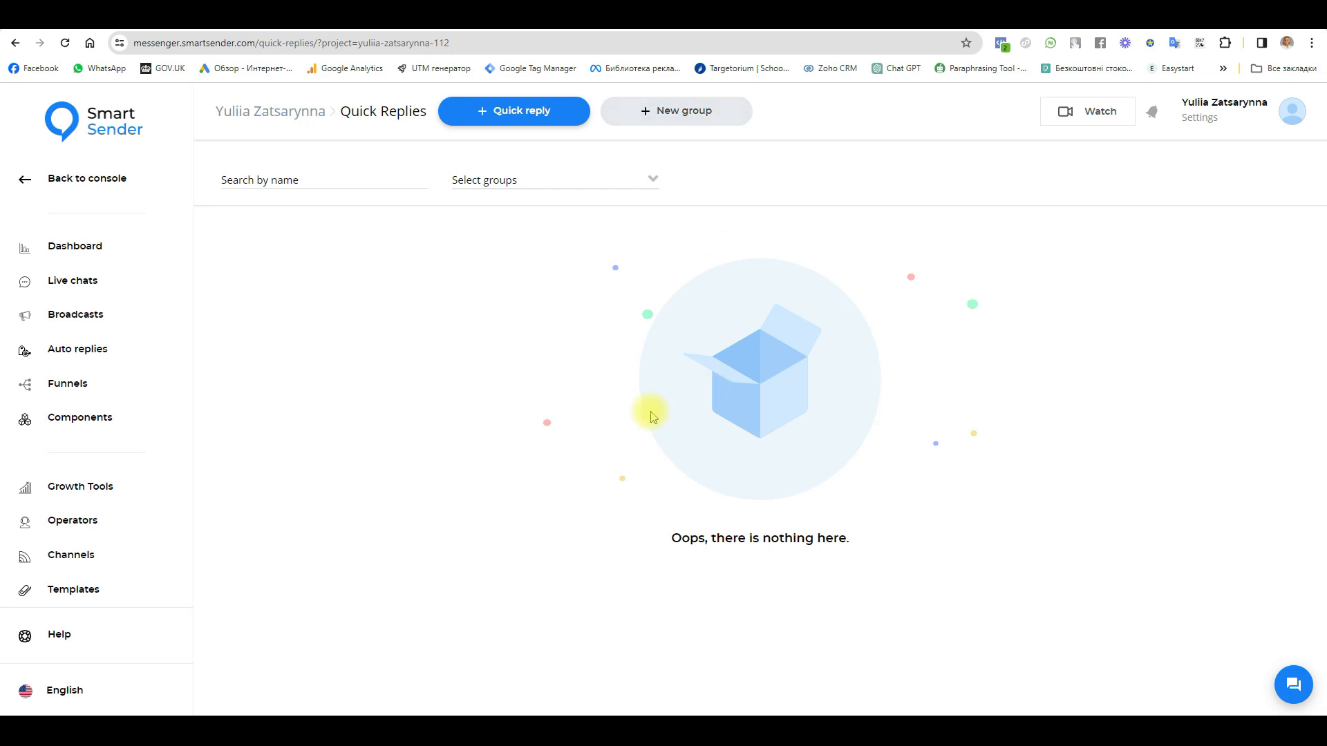
- Create a quick reply group named "Delivery"
click(712, 119)
click(552, 418)
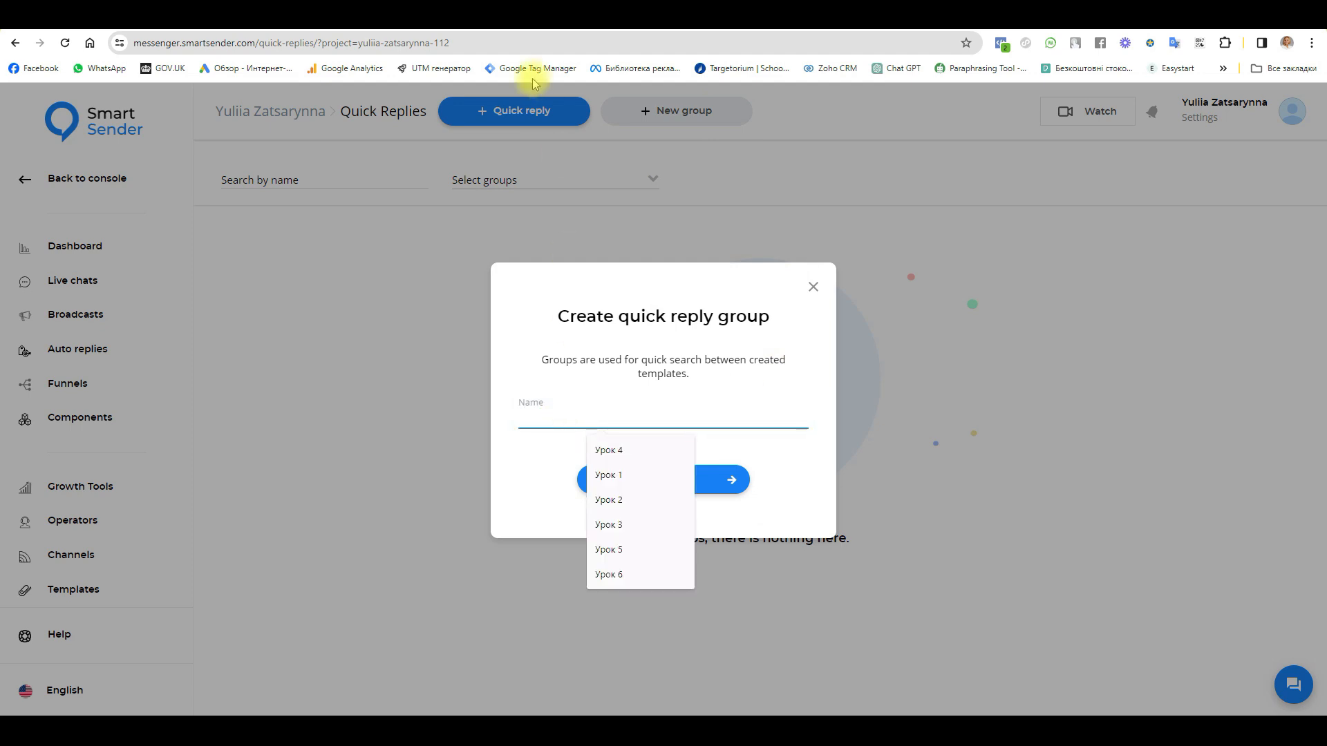
text(Delivery)
click(632, 475)
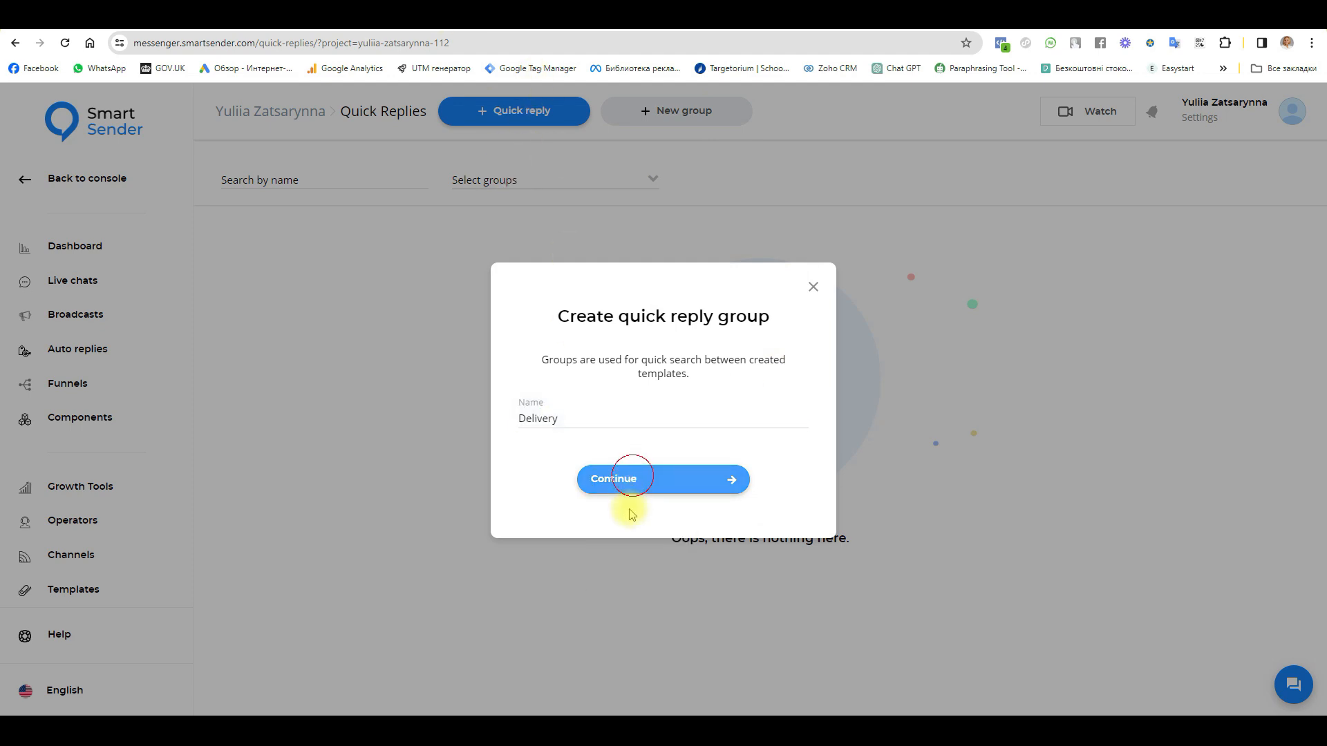
- Create another quick reply group named "Production time"
click(690, 110)
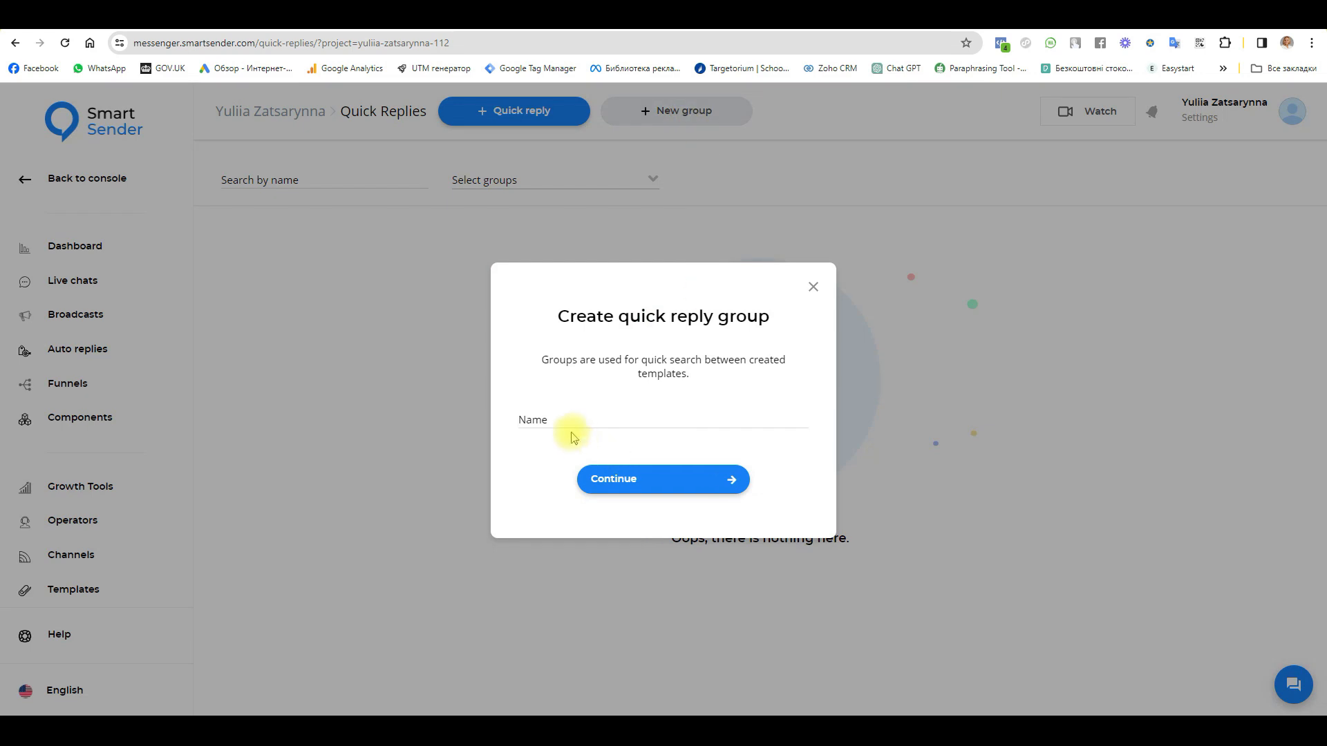
click(565, 421)
text(Production time)
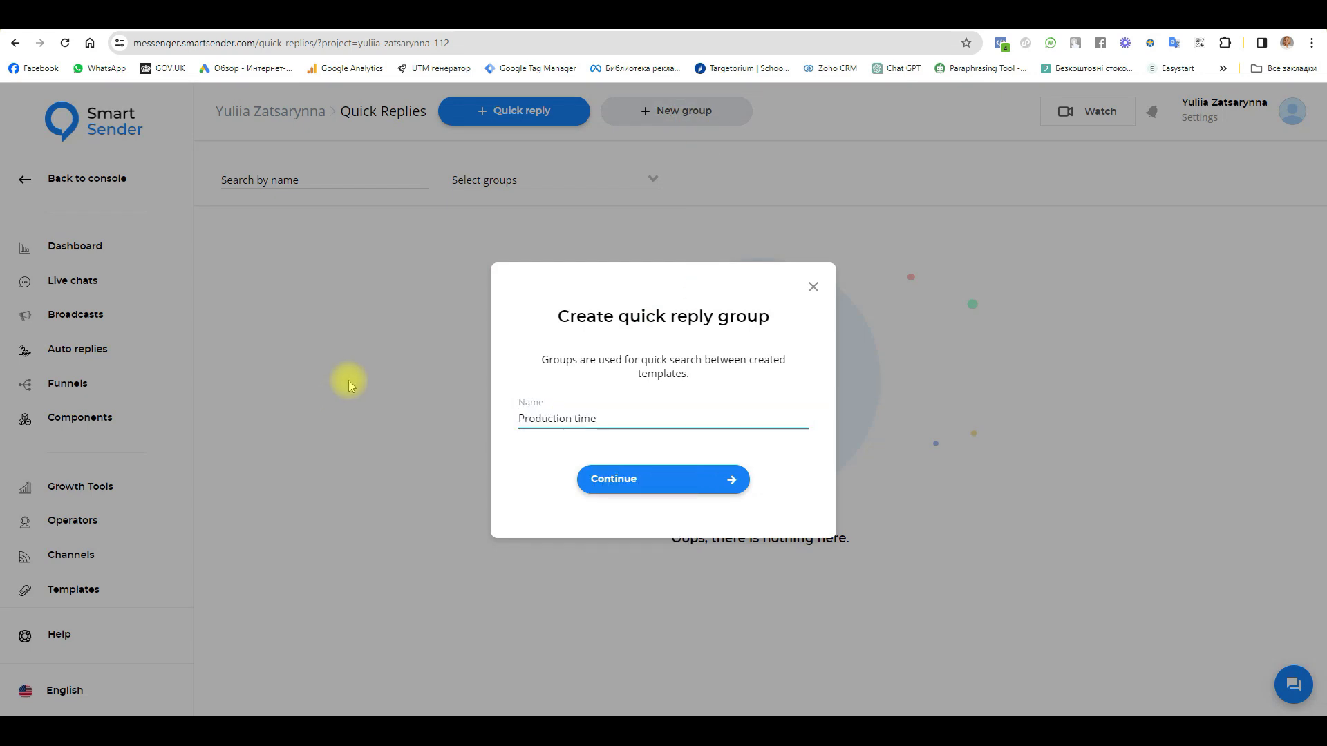
click(662, 486)
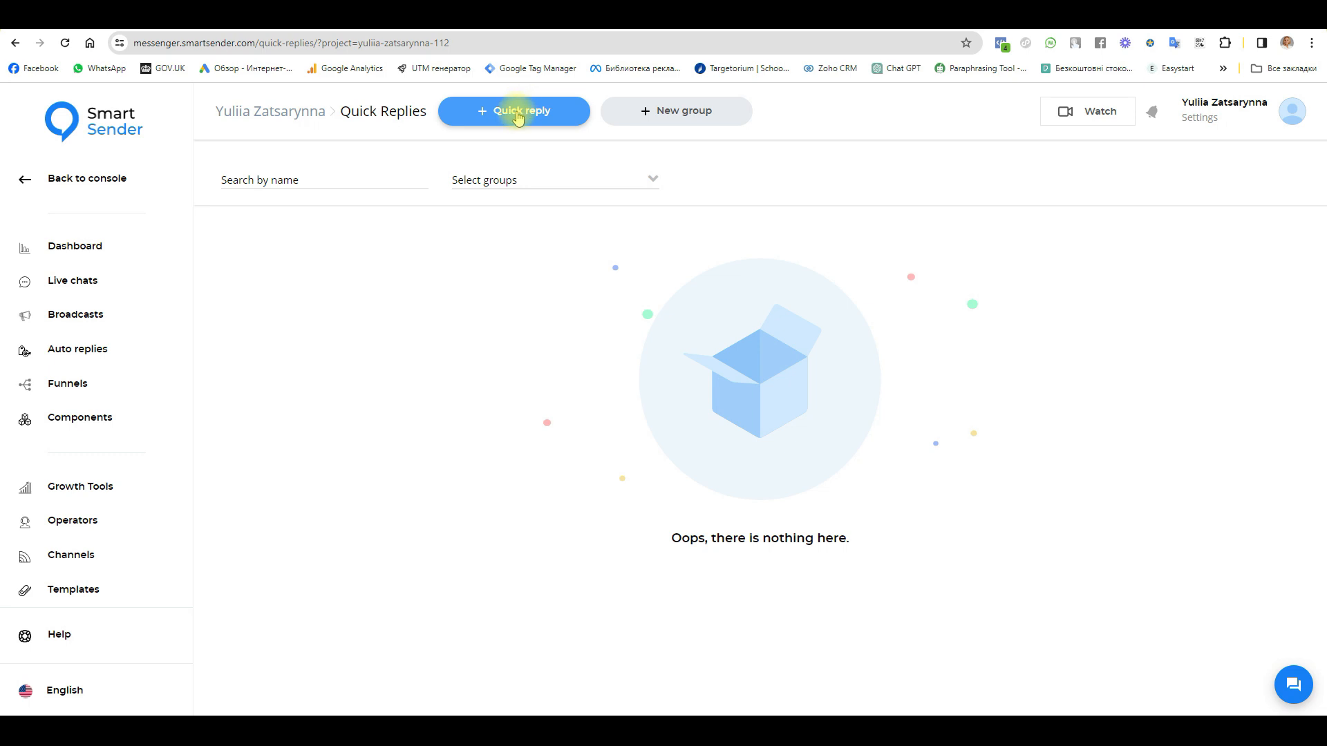
- Start a new quick reply named "Delivery" and assign it to the Delivery group
click(543, 117)
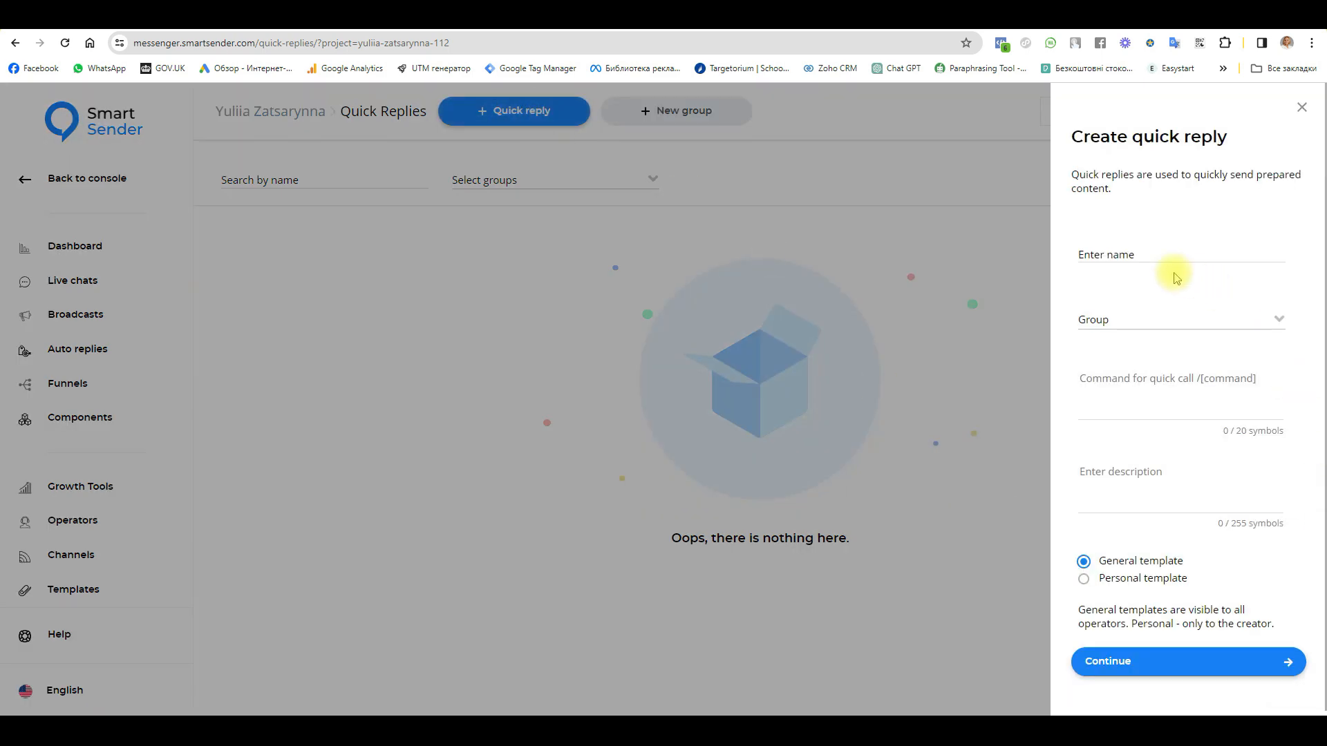
click(1128, 253)
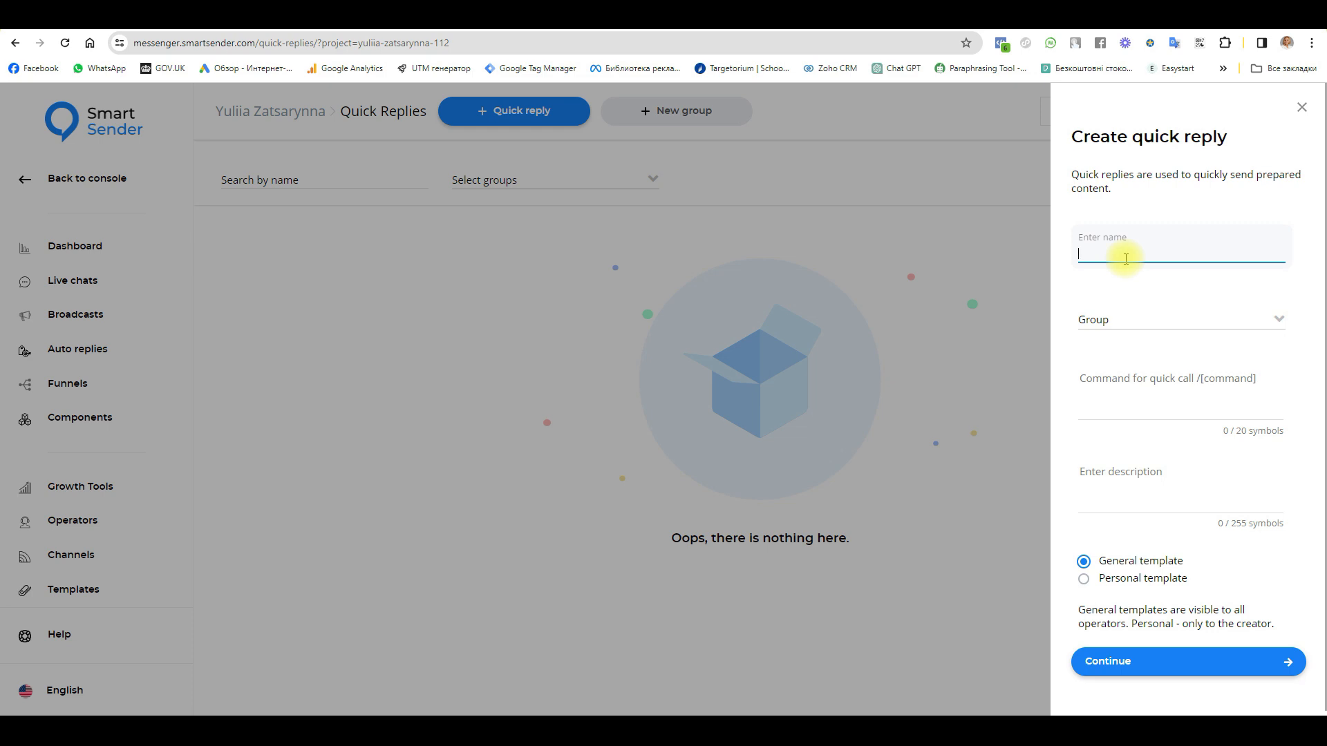
text(Delivery and Production time)
drag(1124, 254, 1296, 255)
key(BackSpace)
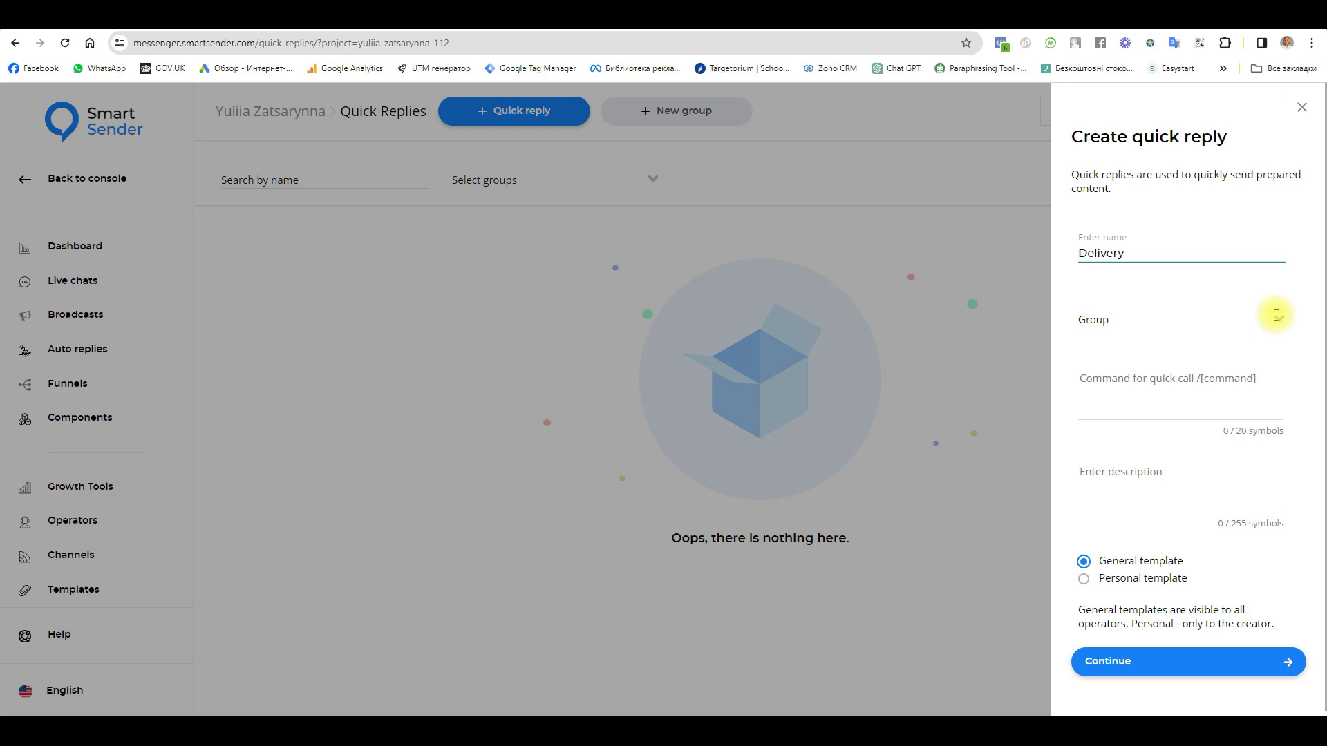
click(1233, 327)
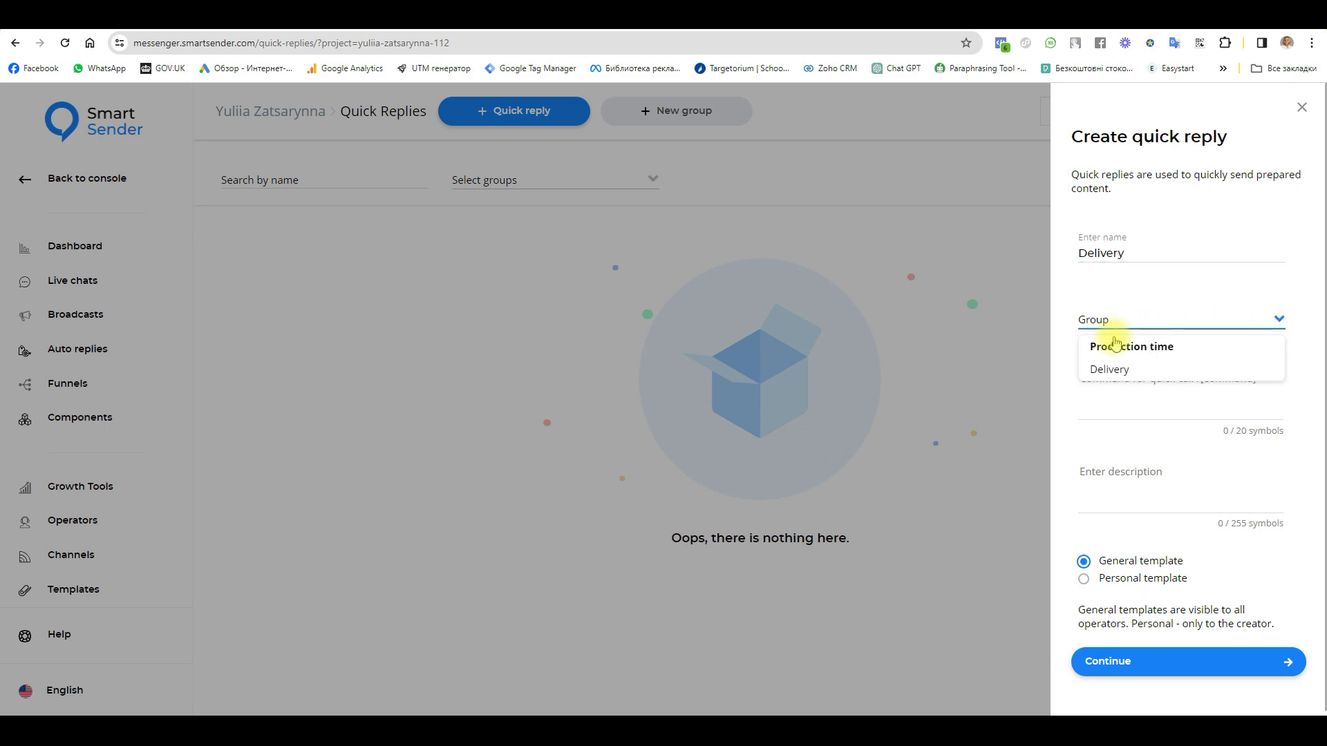
click(1095, 368)
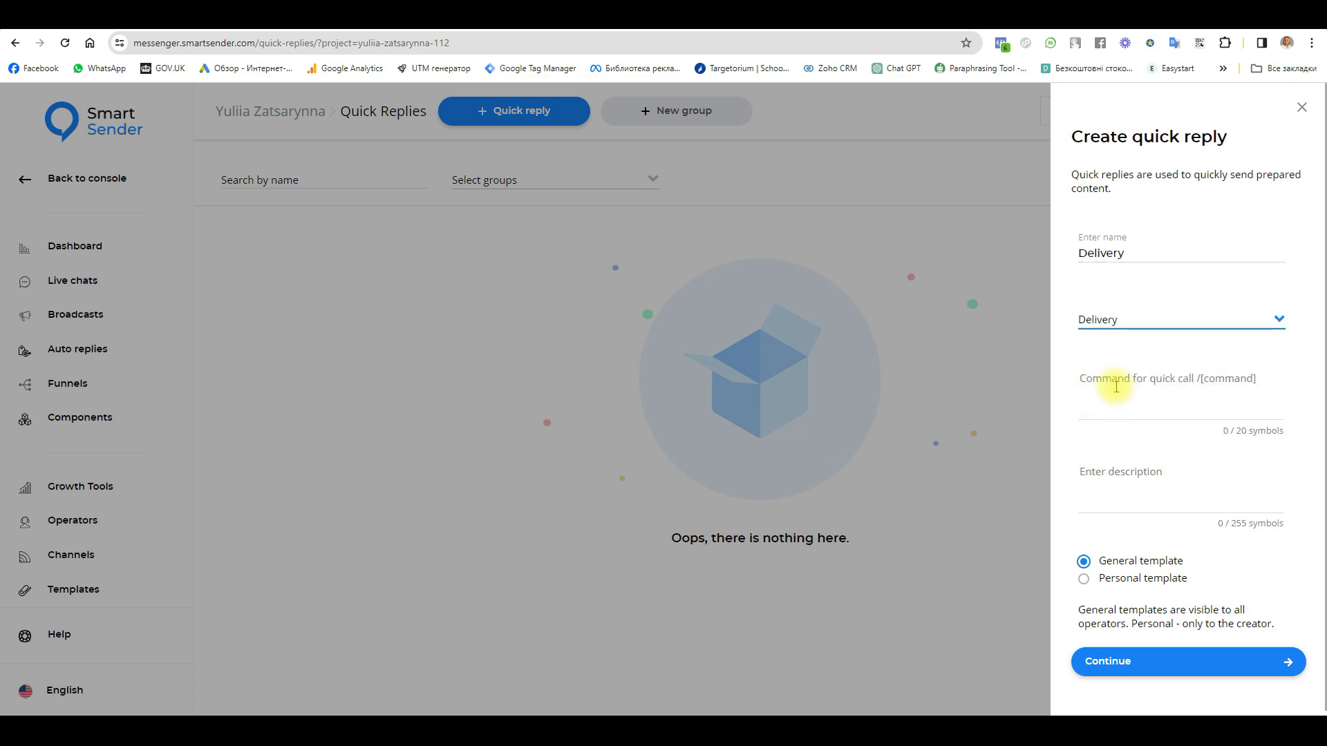
- Set the Delivery quick reply's call command to "delivery" in lowercase
click(1096, 377)
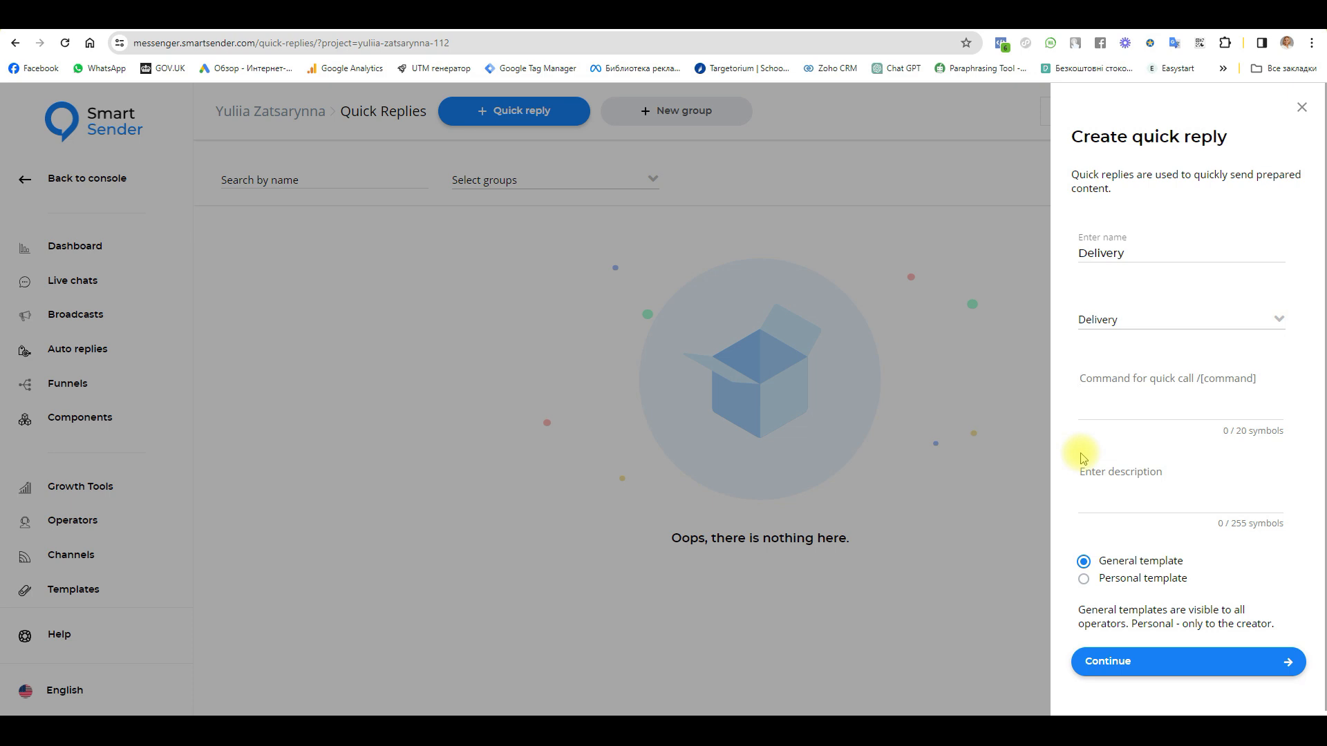
text(Delivery and Production time)
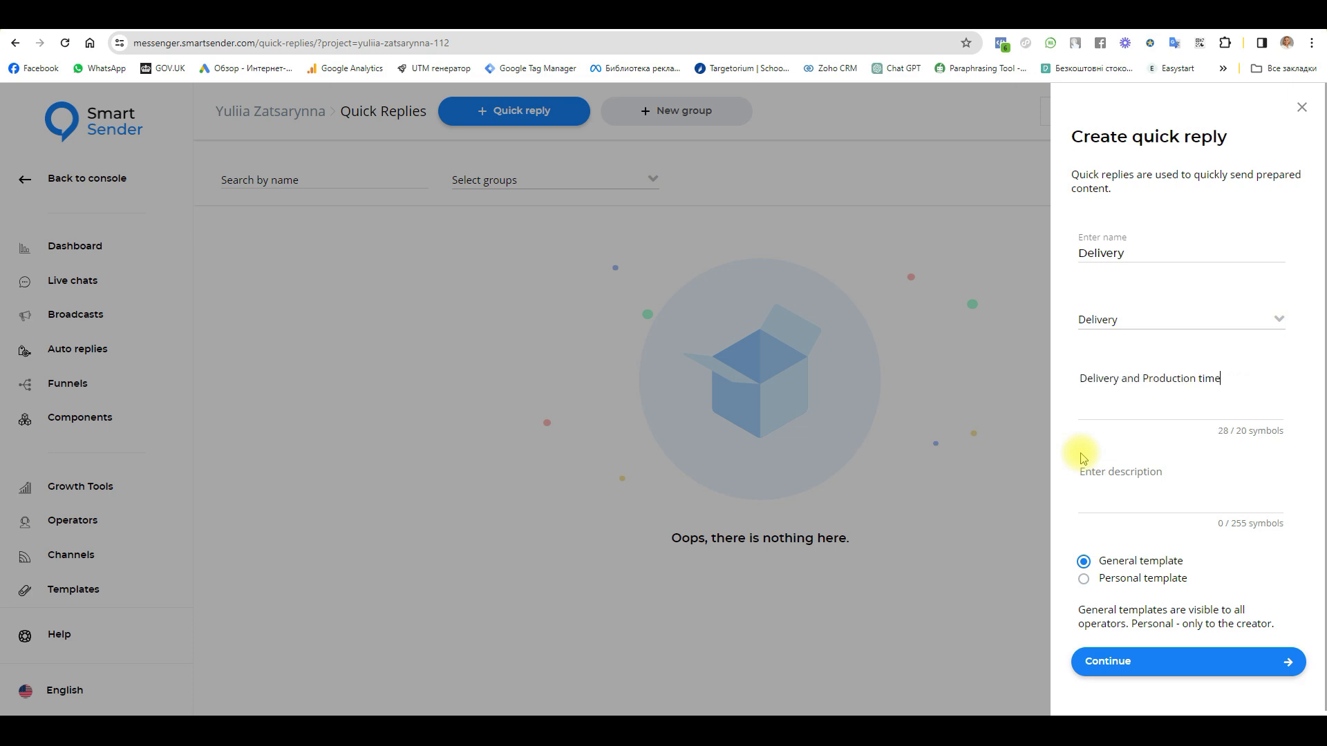
drag(1119, 381, 1322, 391)
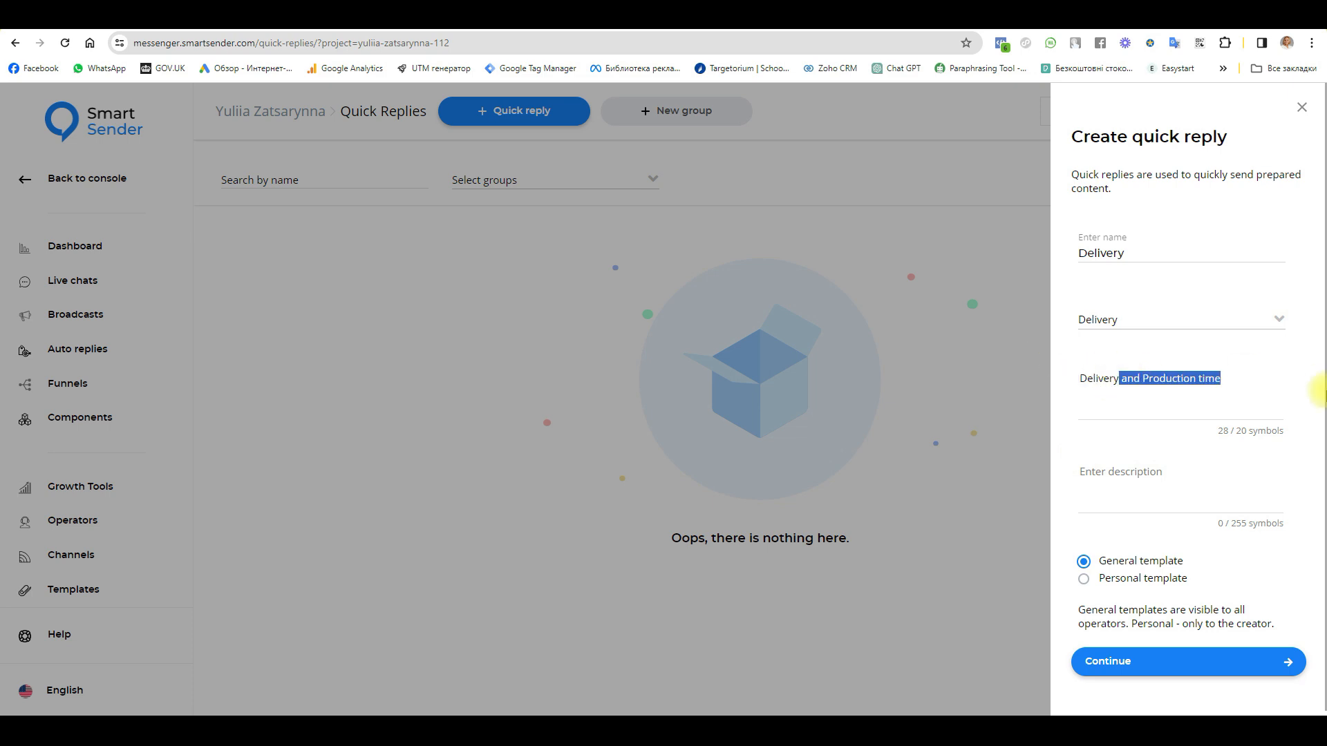
key(BackSpace)
click(1075, 382)
drag(1074, 384, 1085, 381)
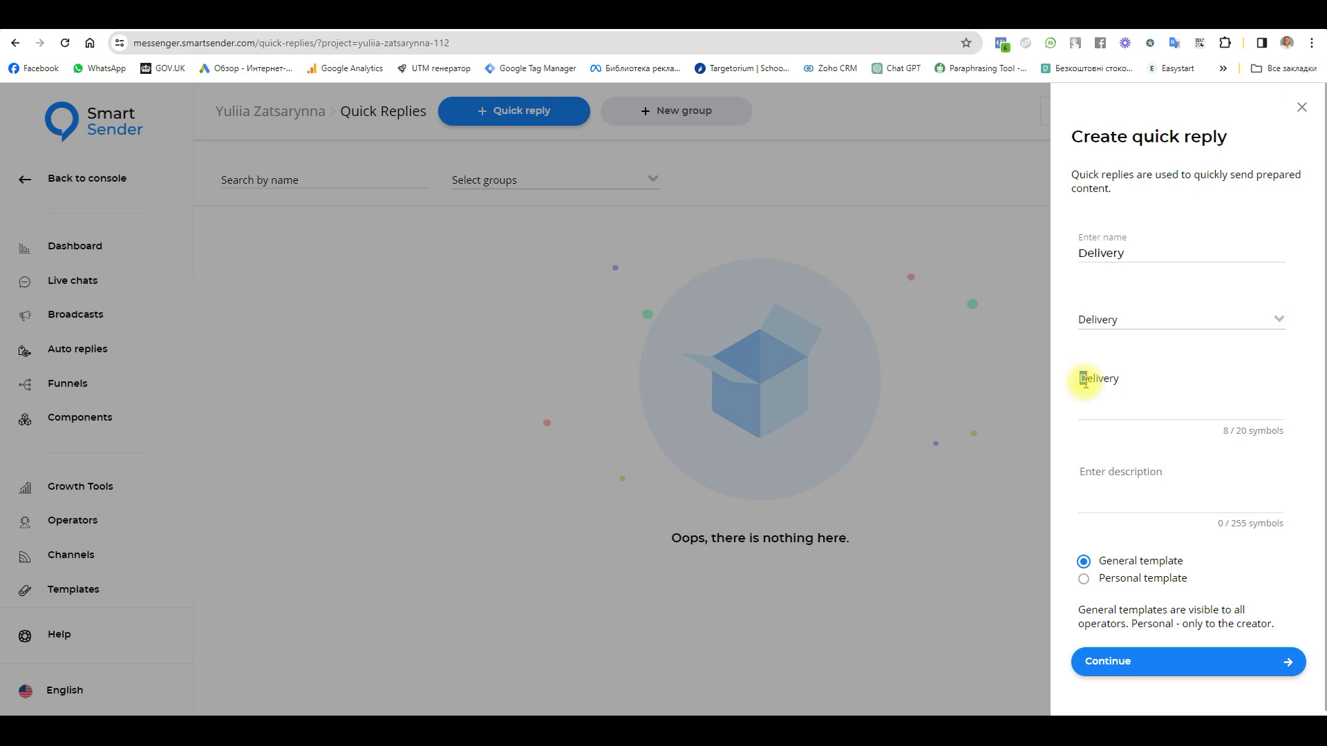
text(d)
- Describe the quick reply as "Delivery times and other" and save it as a general template
click(1206, 477)
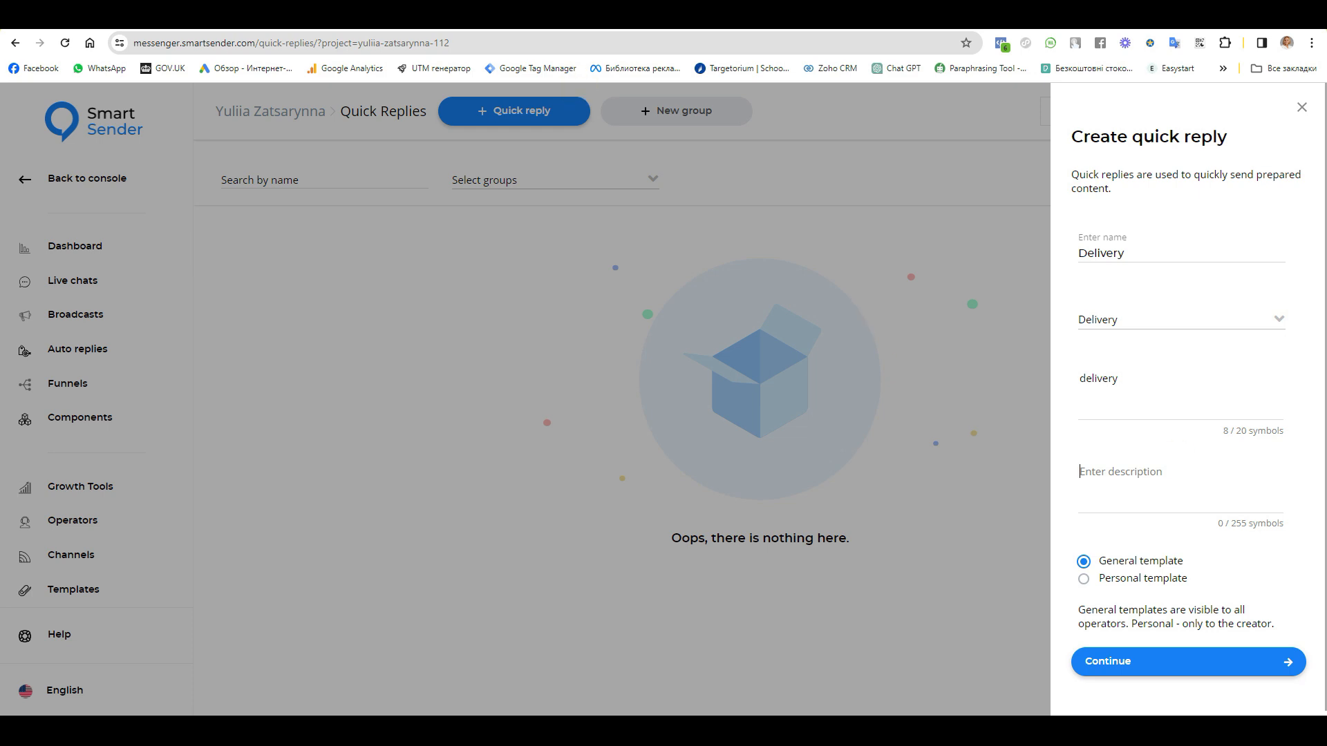
text(Delivery times and other)
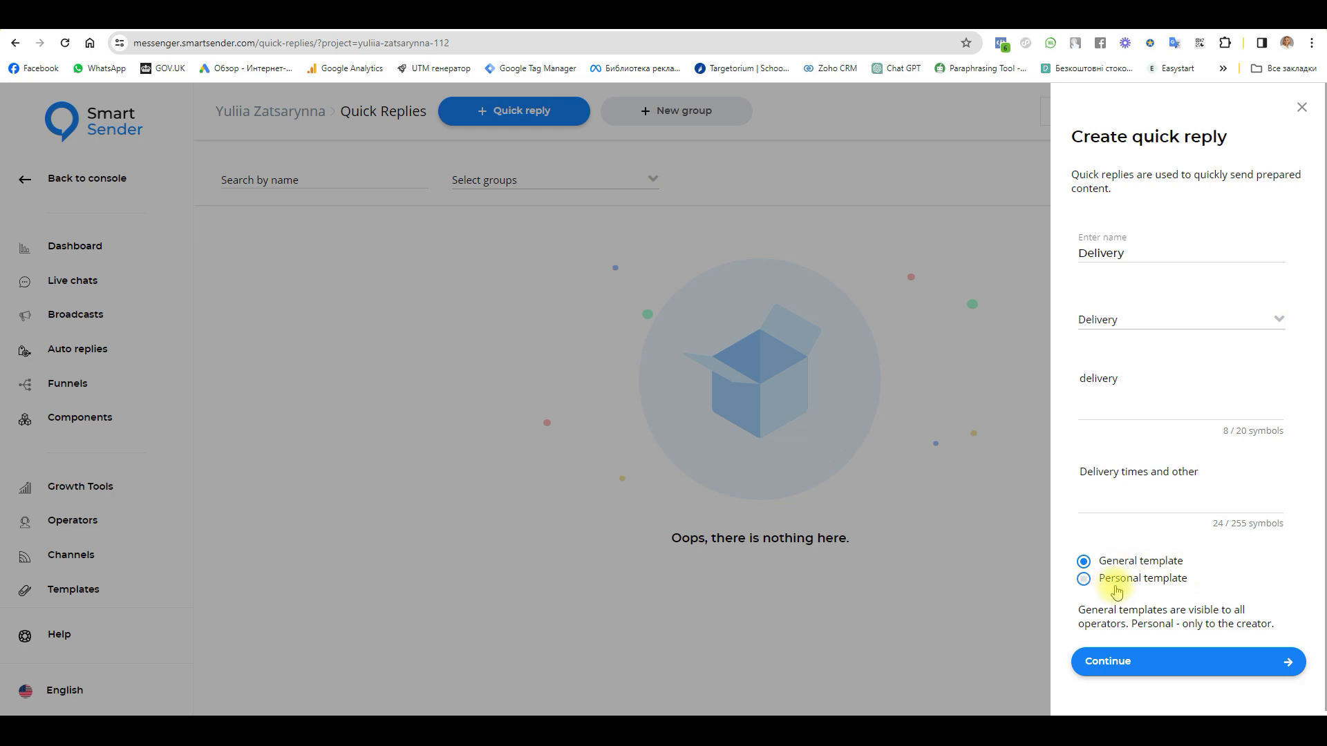
click(1156, 662)
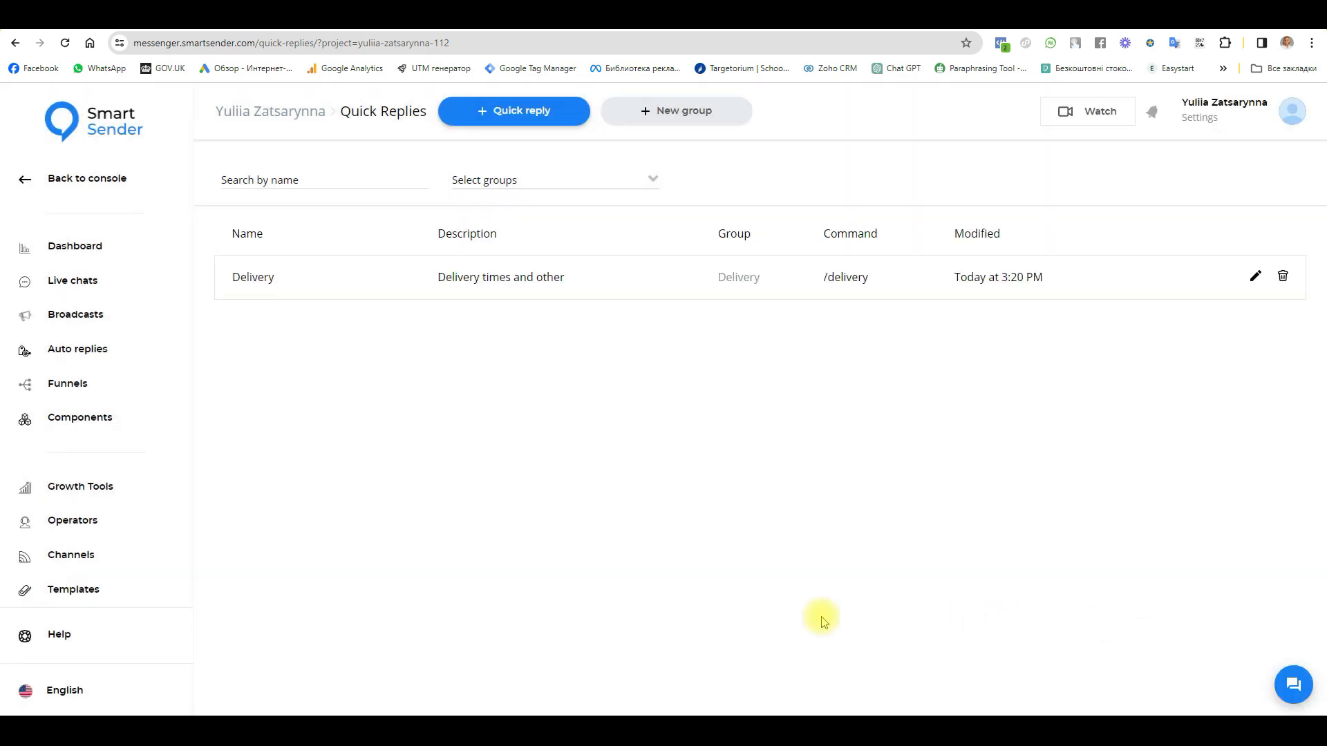
- Start a second quick reply named "Deadline"
click(536, 117)
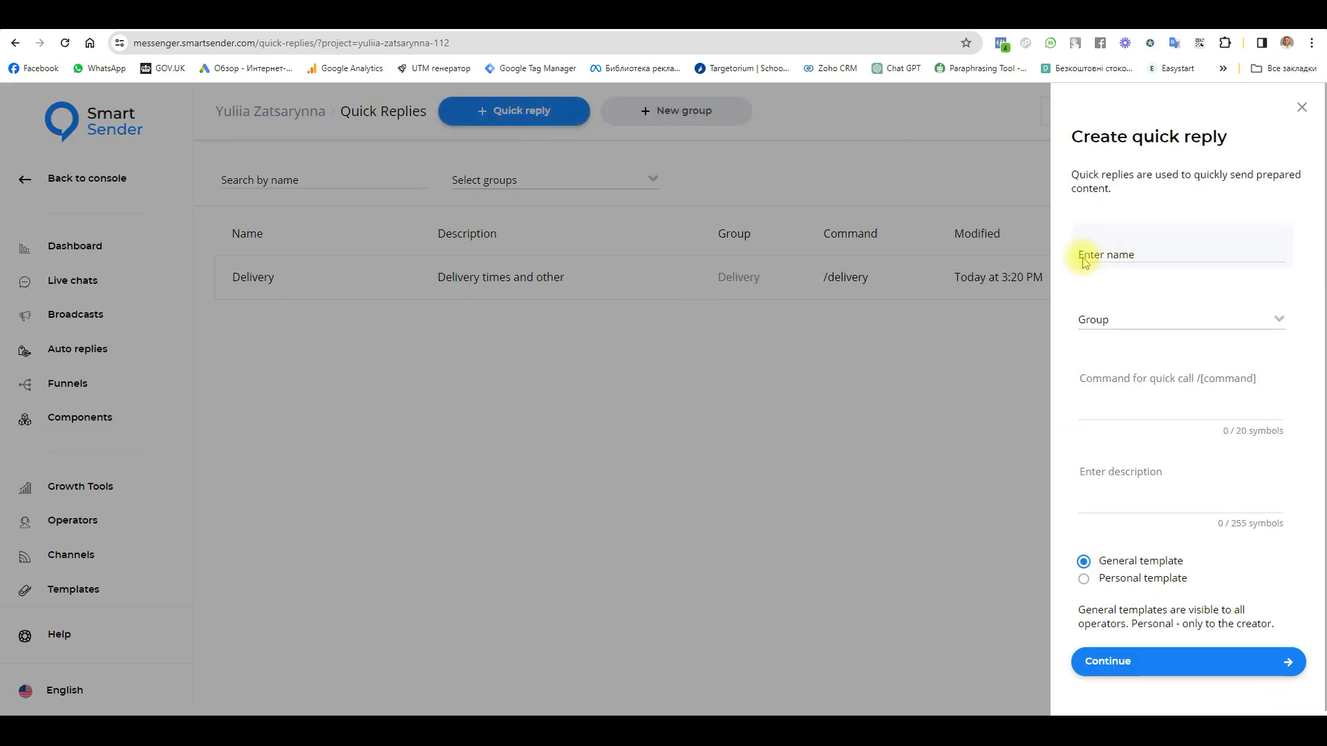
click(1141, 254)
text(deadline)
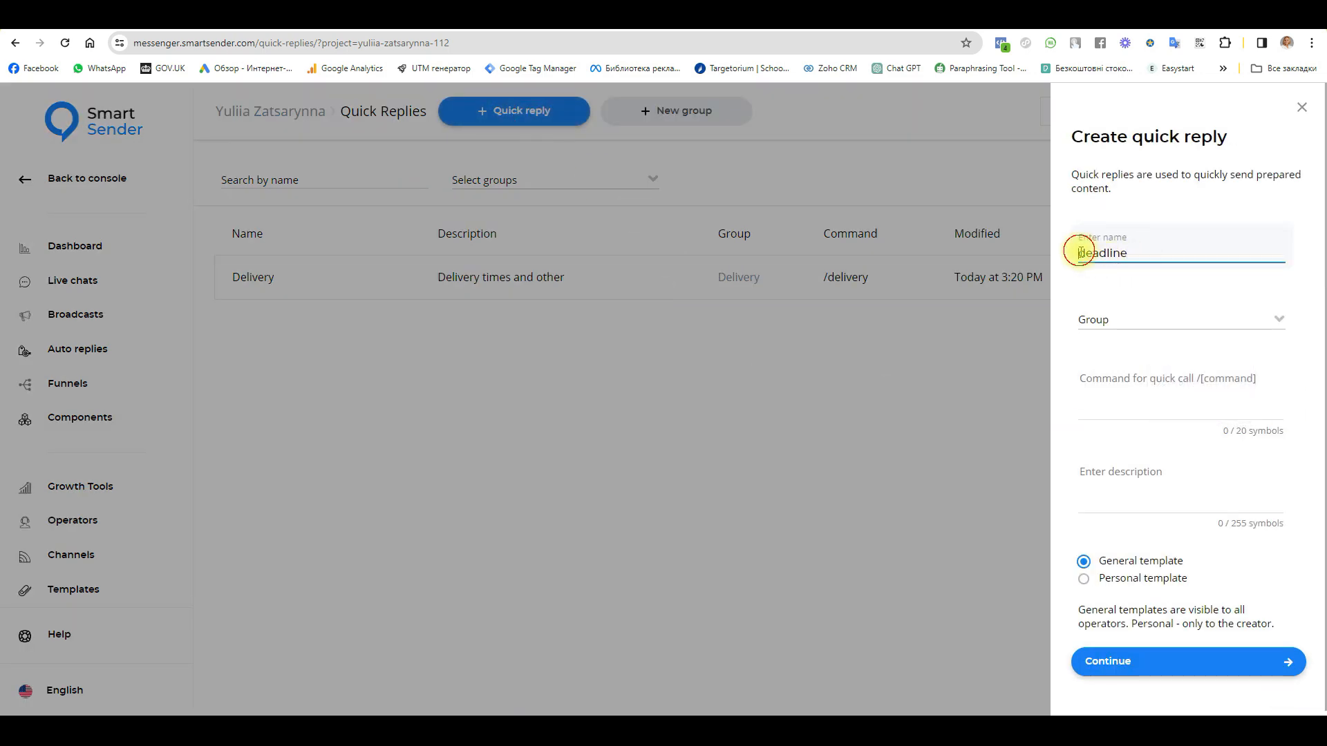
text(D)
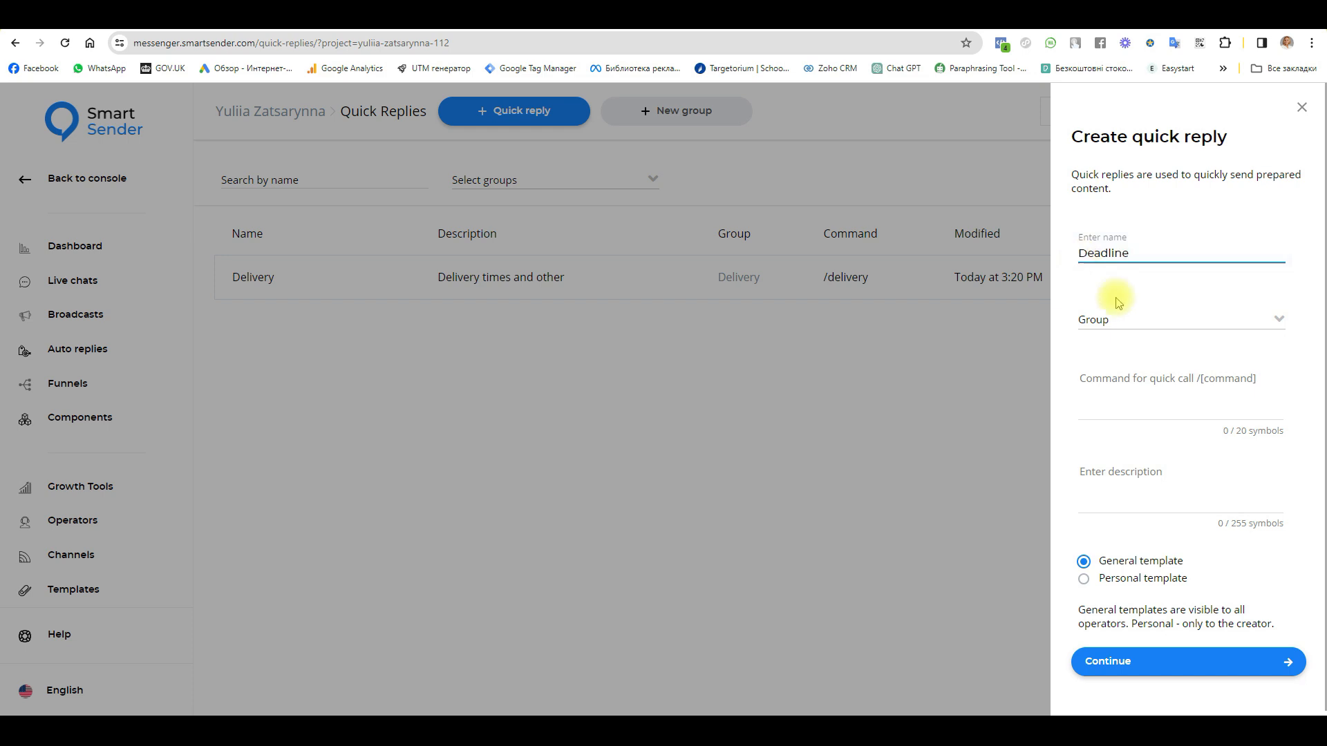
- Try to assign the new Deadline quick reply to the Production time group
click(1139, 323)
click(1141, 348)
click(1132, 349)
- Give the Deadline quick reply the command "deadline" and the description "detailed description of the deadline", and save it as a general template
click(1093, 391)
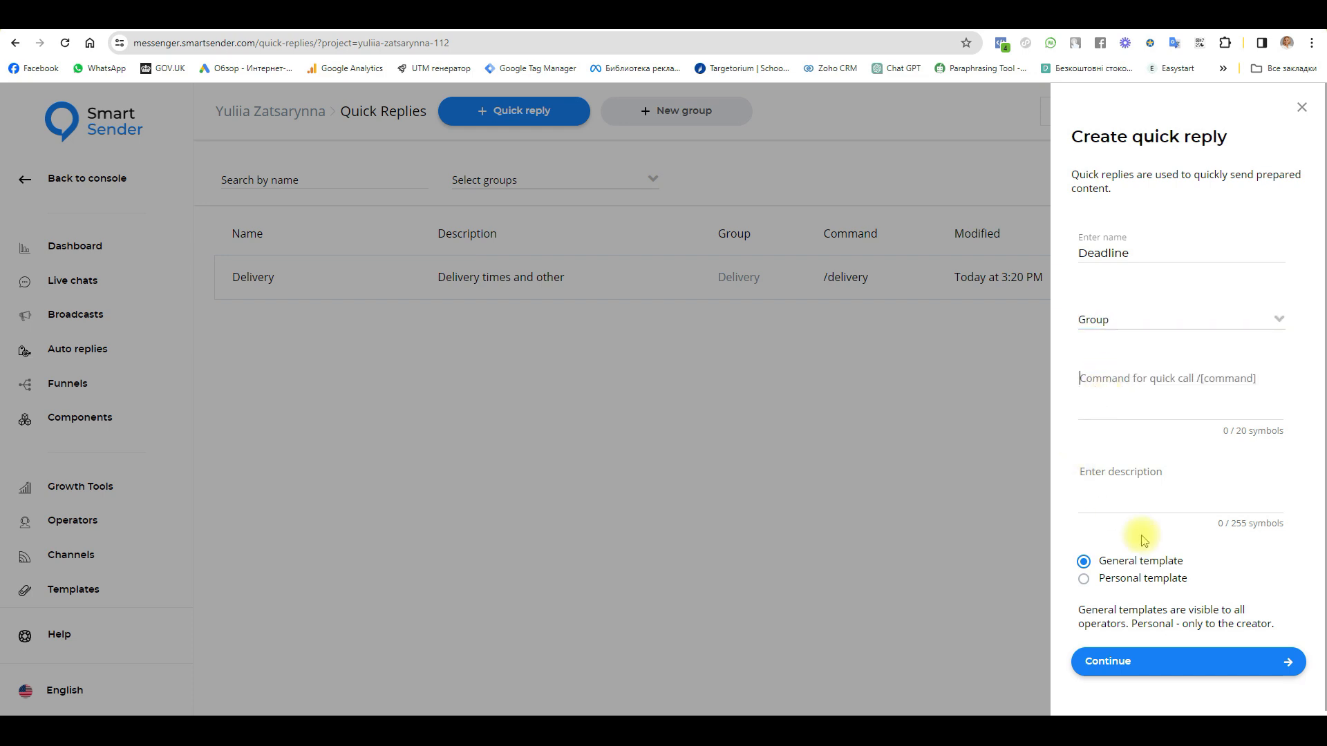
text(deadline)
click(1078, 473)
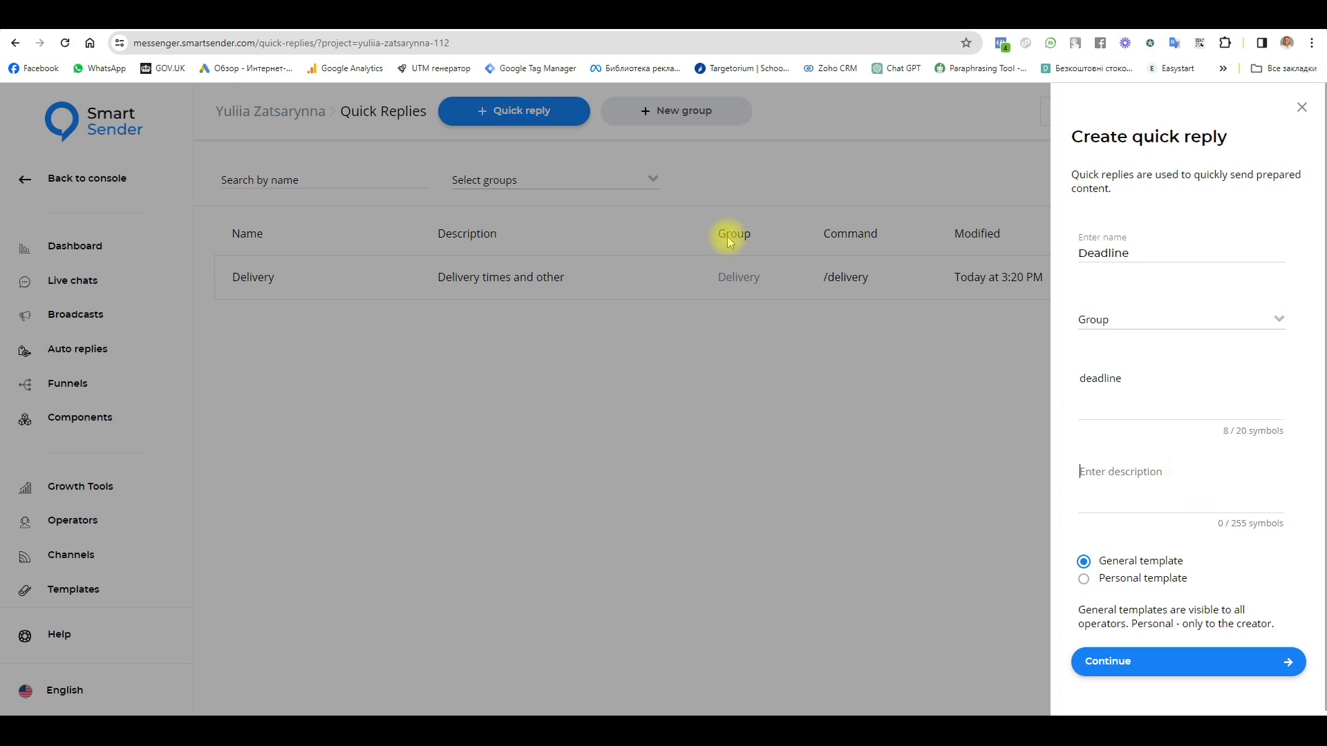
text(detailed description of the deadline)
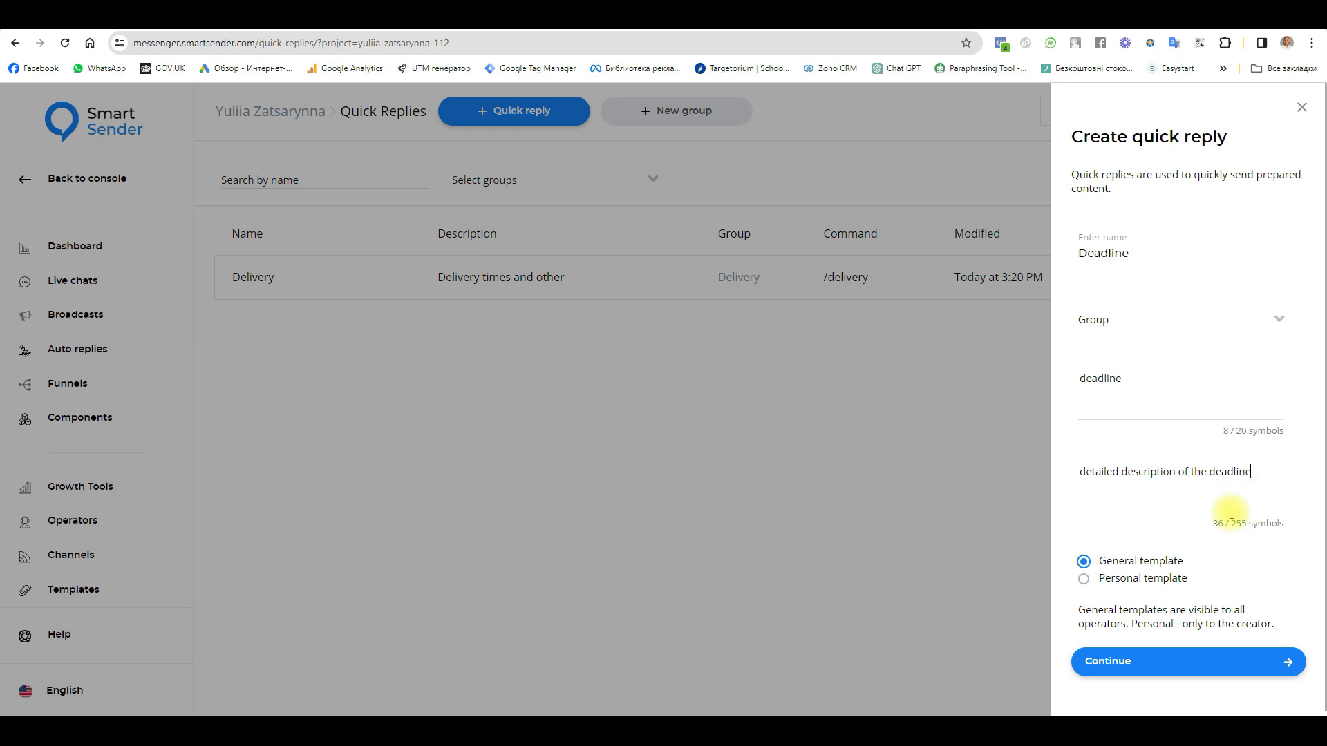
click(1144, 664)
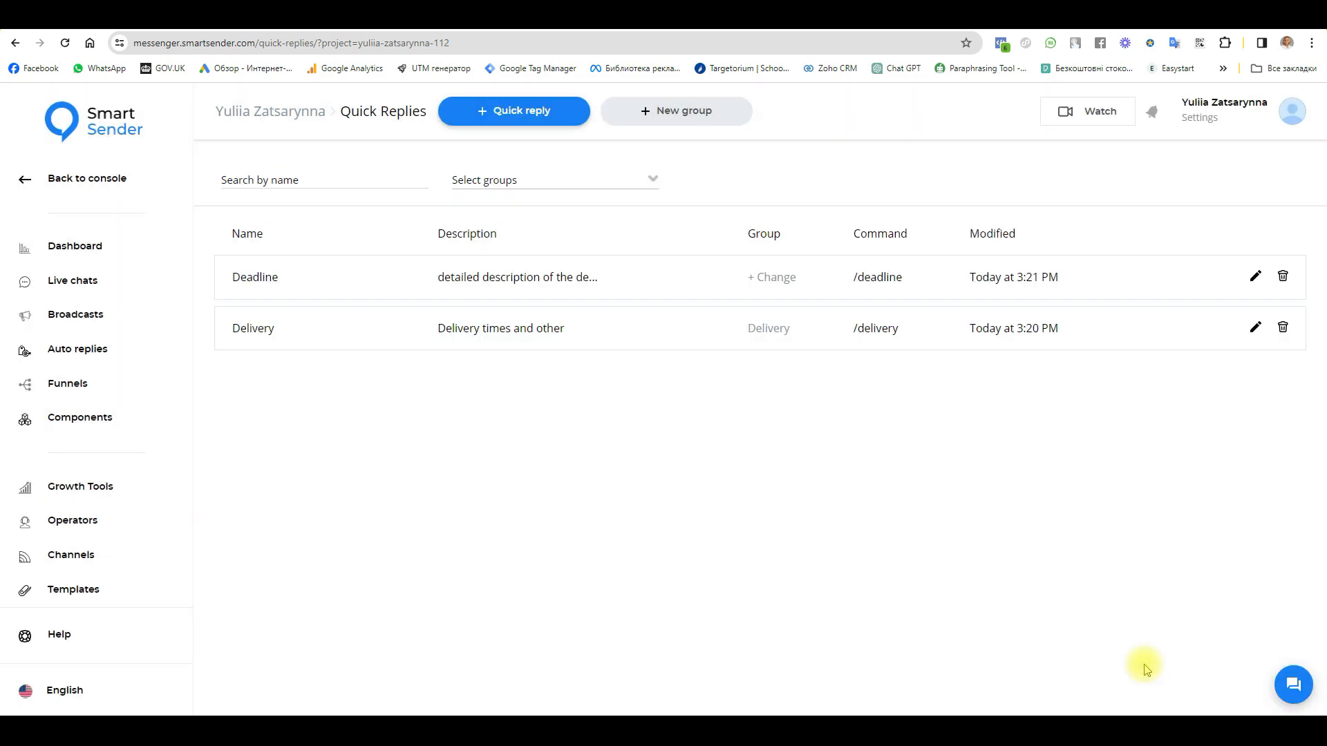
- Review the Delivery quick reply's settings without changing them
click(1256, 332)
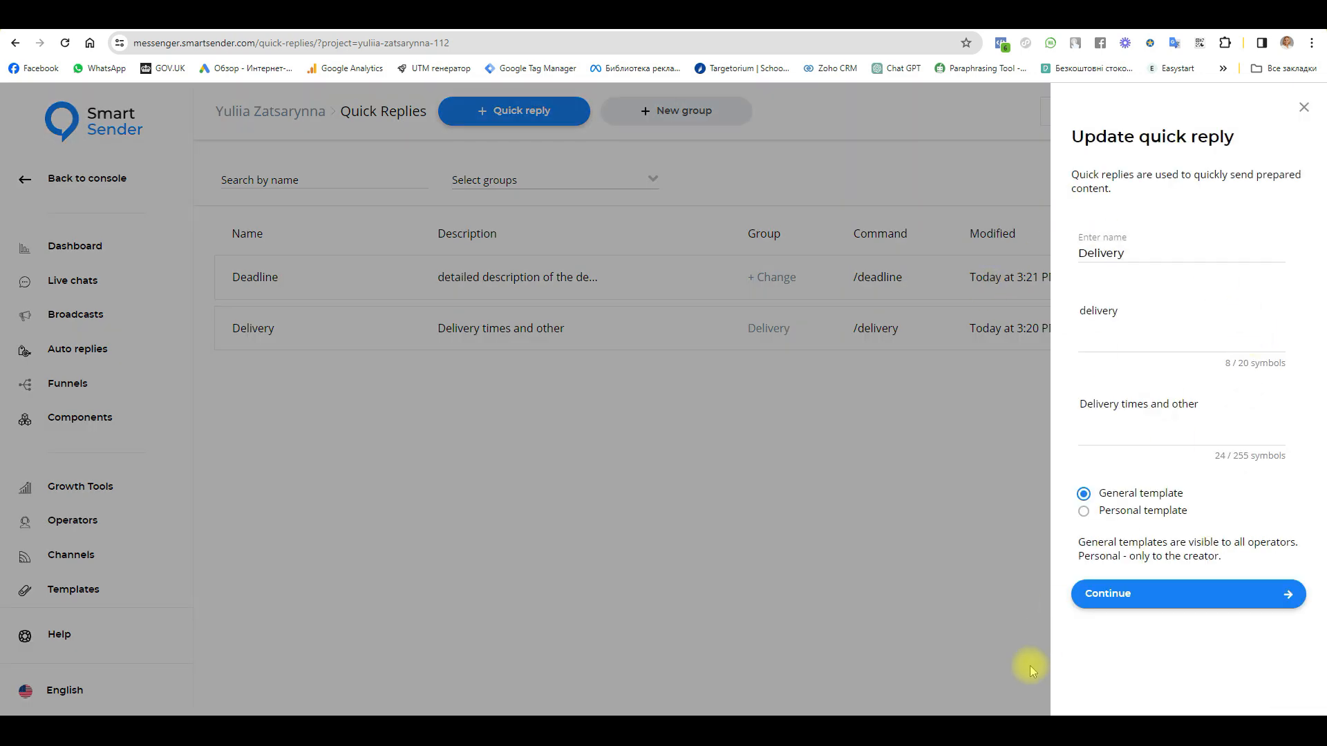
click(1304, 108)
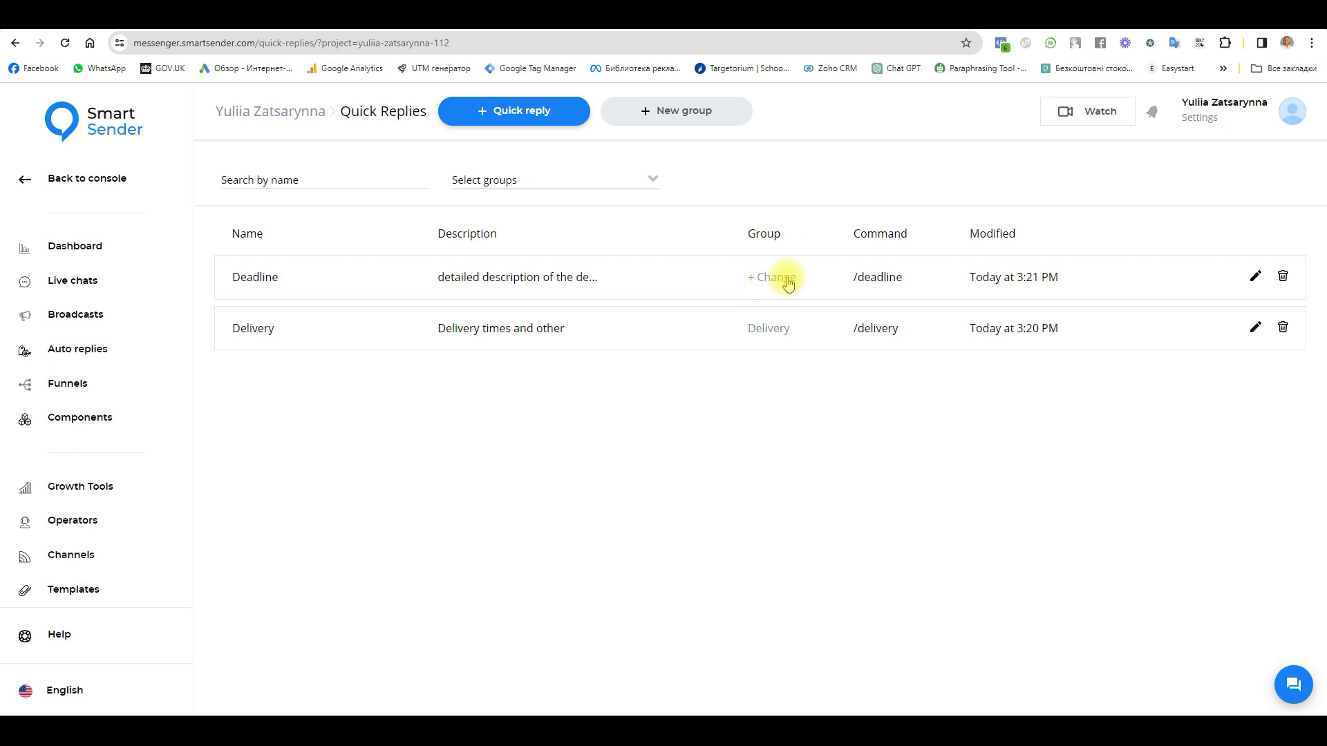
- Assign the saved Deadline quick reply to the Production time group from the quick replies list
click(757, 280)
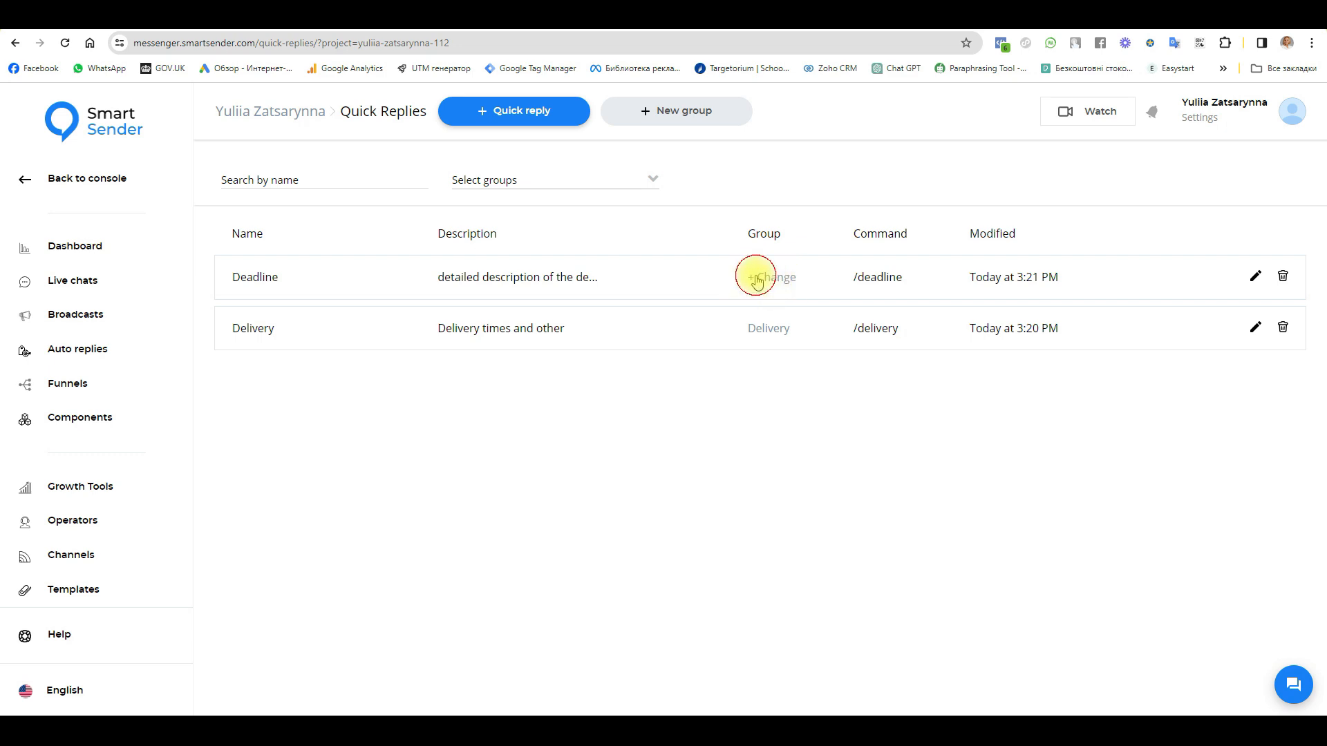
click(547, 400)
click(568, 429)
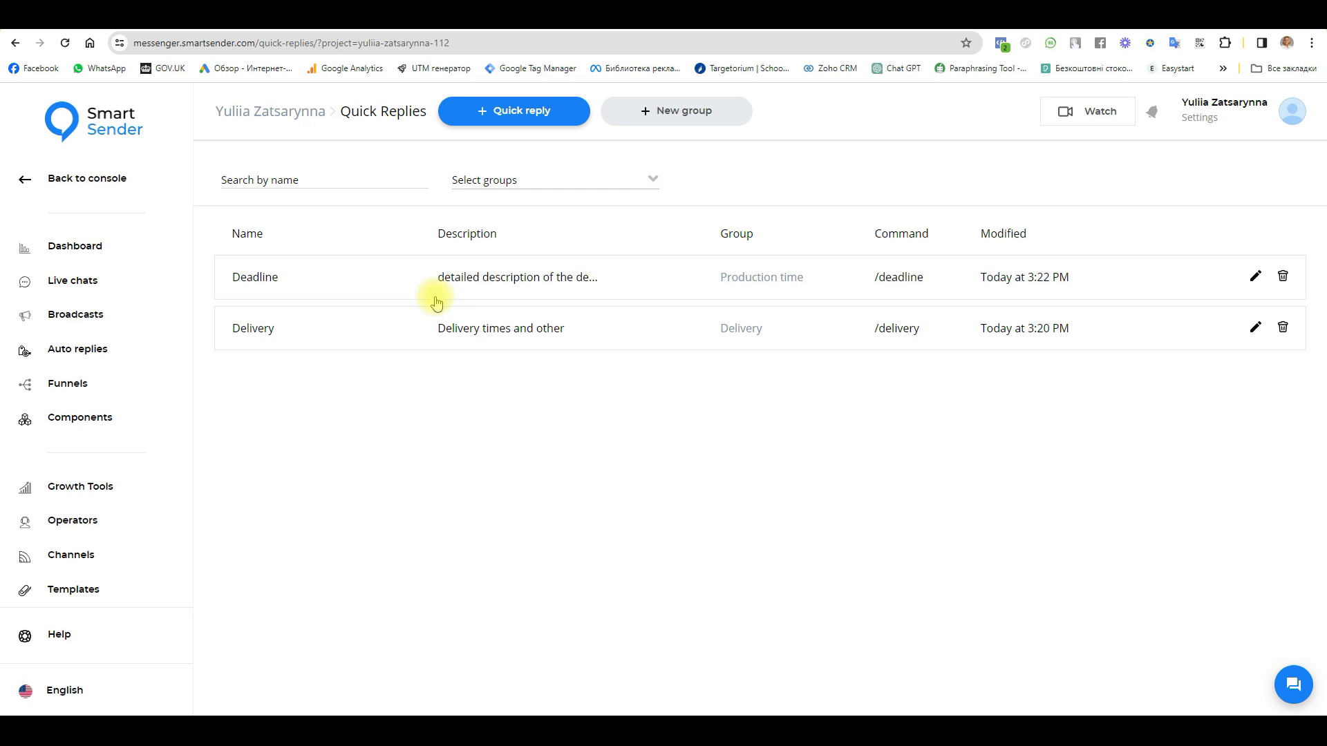
- Open the Delivery quick reply's flow, move the Starting Step aside, and add a Send Message block next to it
click(252, 335)
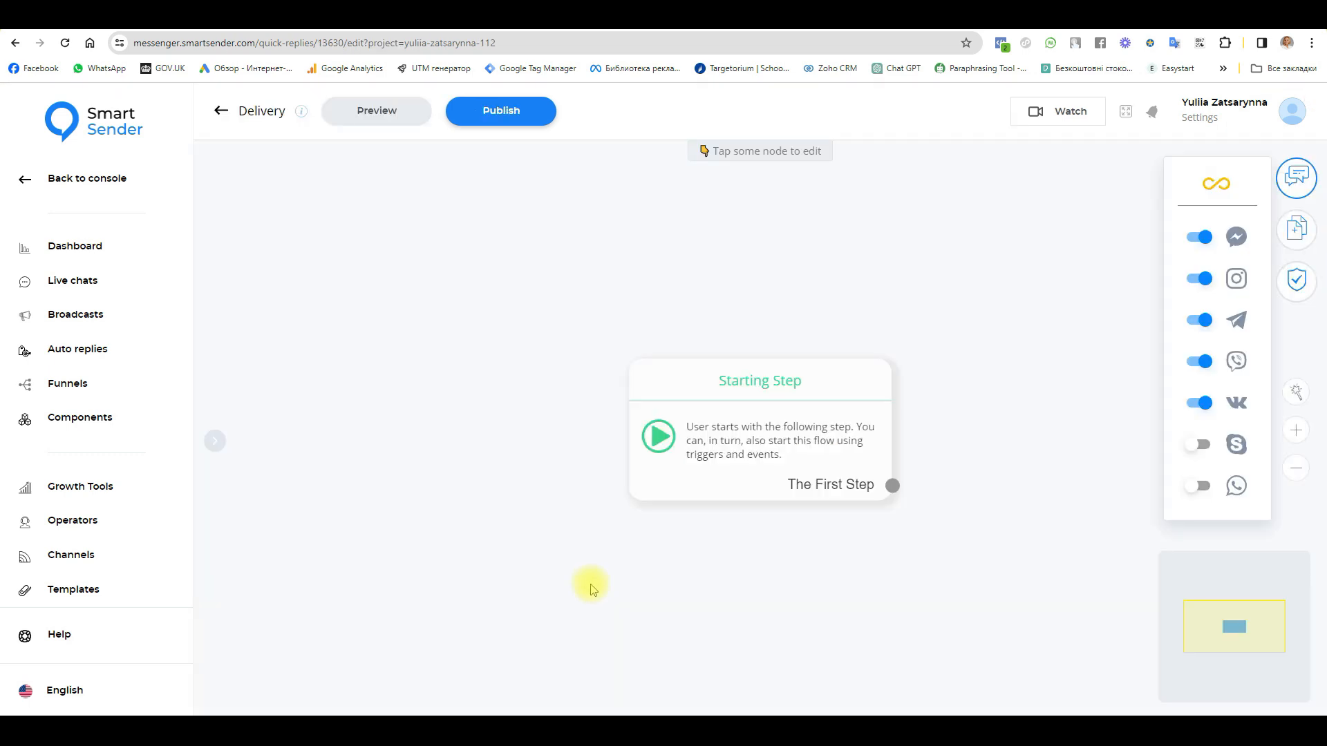
drag(856, 388, 593, 342)
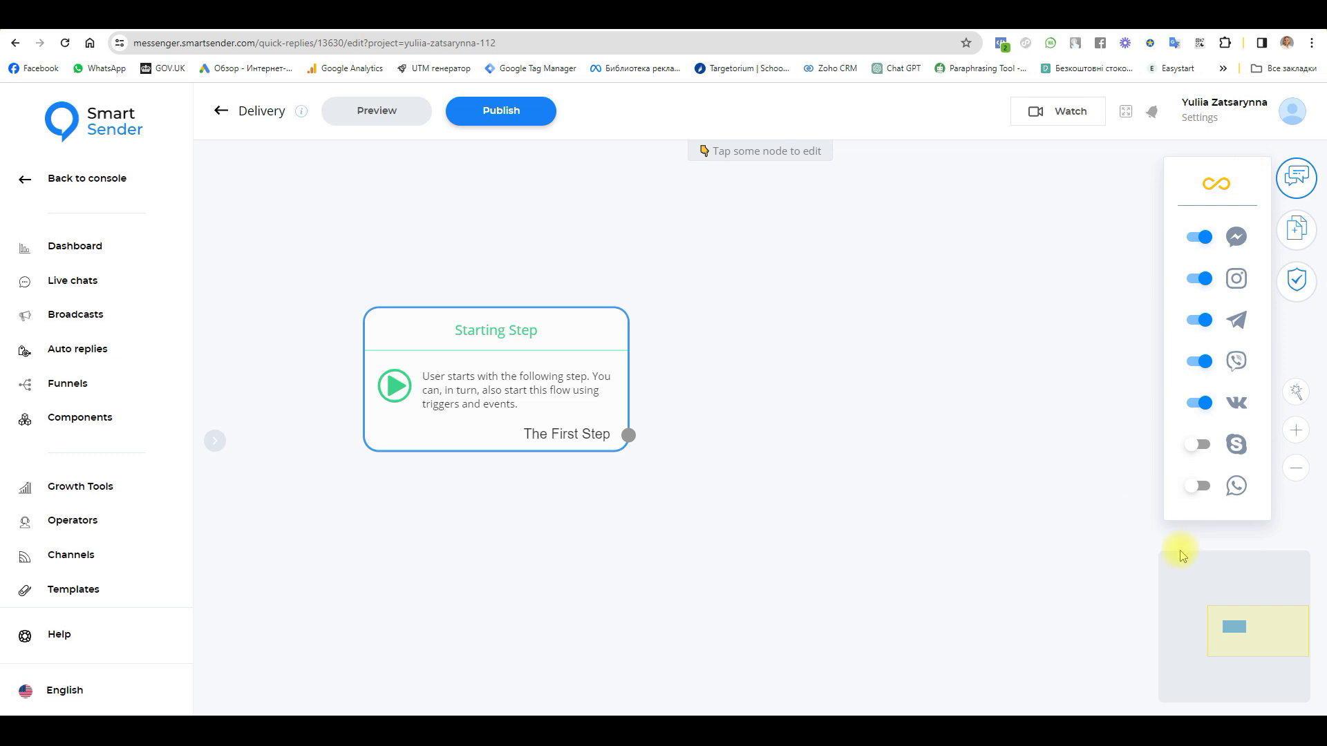
click(1303, 179)
click(1302, 235)
drag(1034, 267, 817, 377)
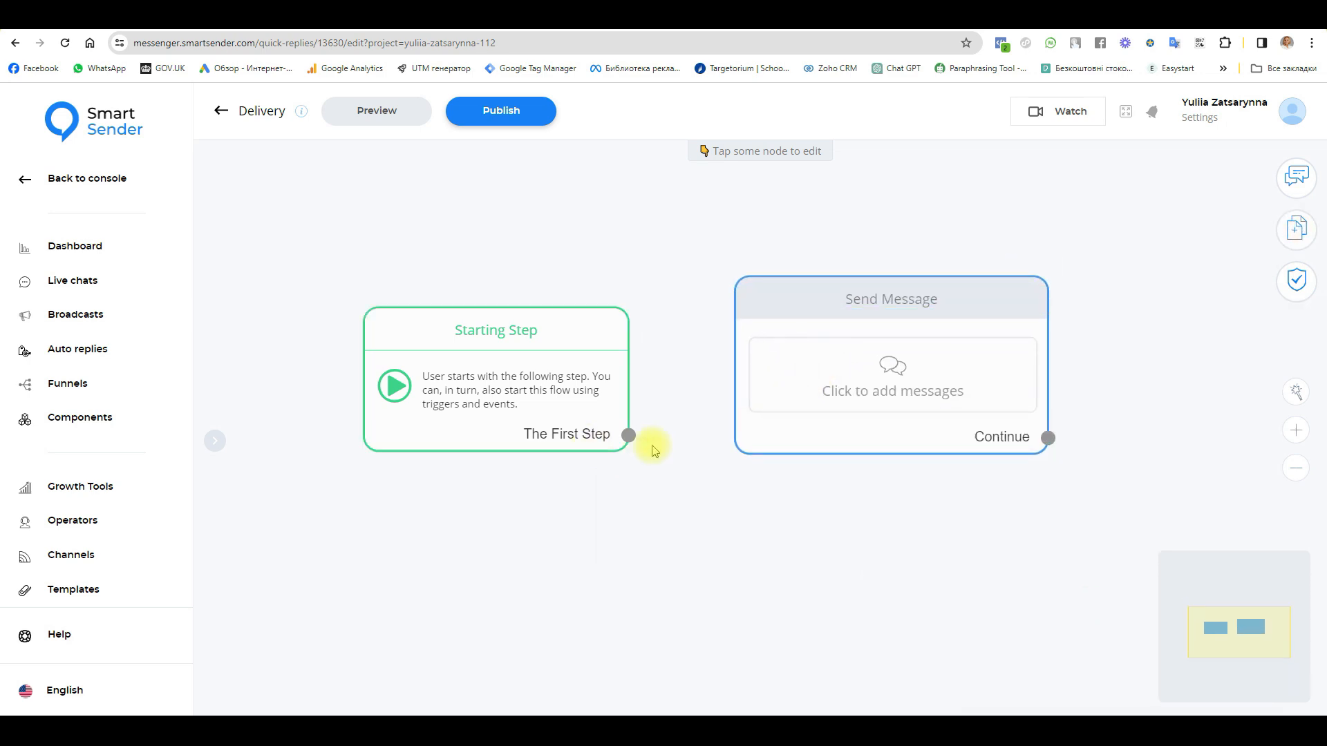
- Connect the Starting Step's "The First Step" output to the Send Message block and open that block for editing
drag(627, 437, 827, 305)
click(802, 320)
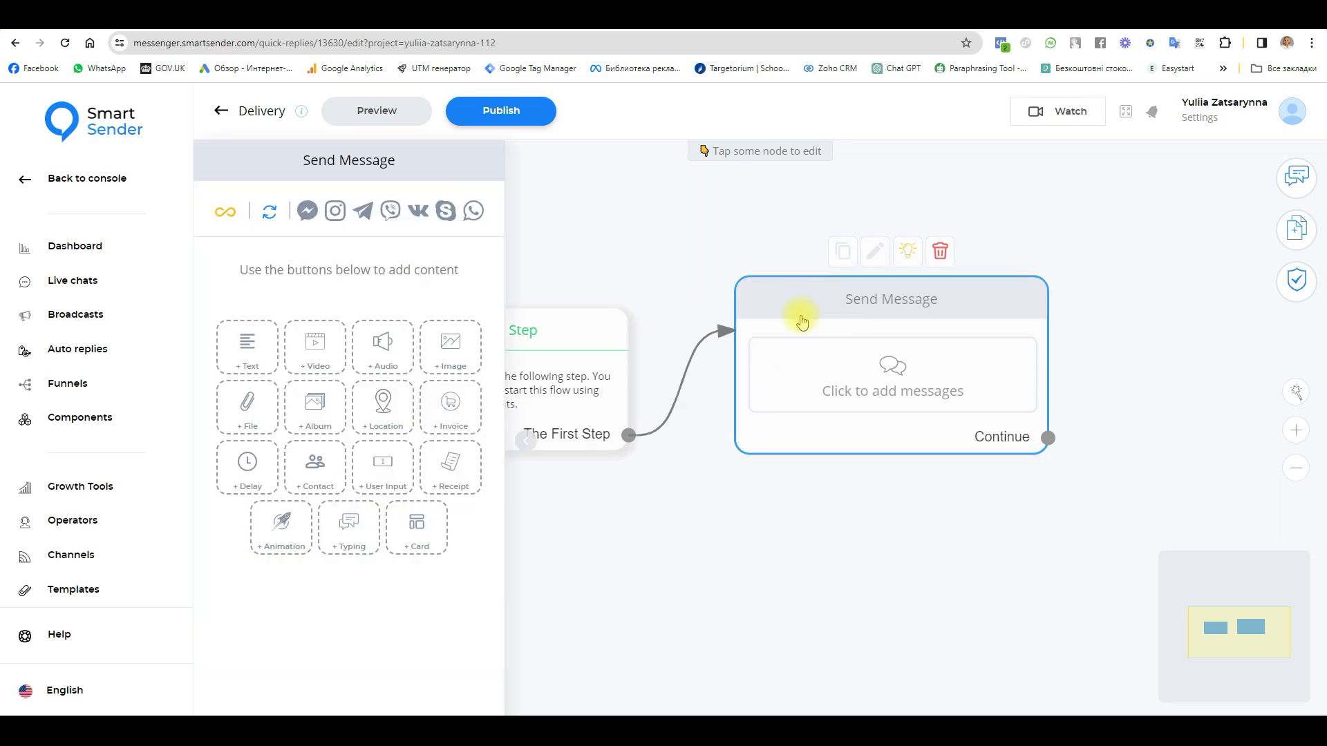
- Add a text message offering express (1-2 days), standard (3-5 days) and self-pickup (Wednesday and Saturday) shipping, with "Greetings!" as its own paragraph
click(254, 353)
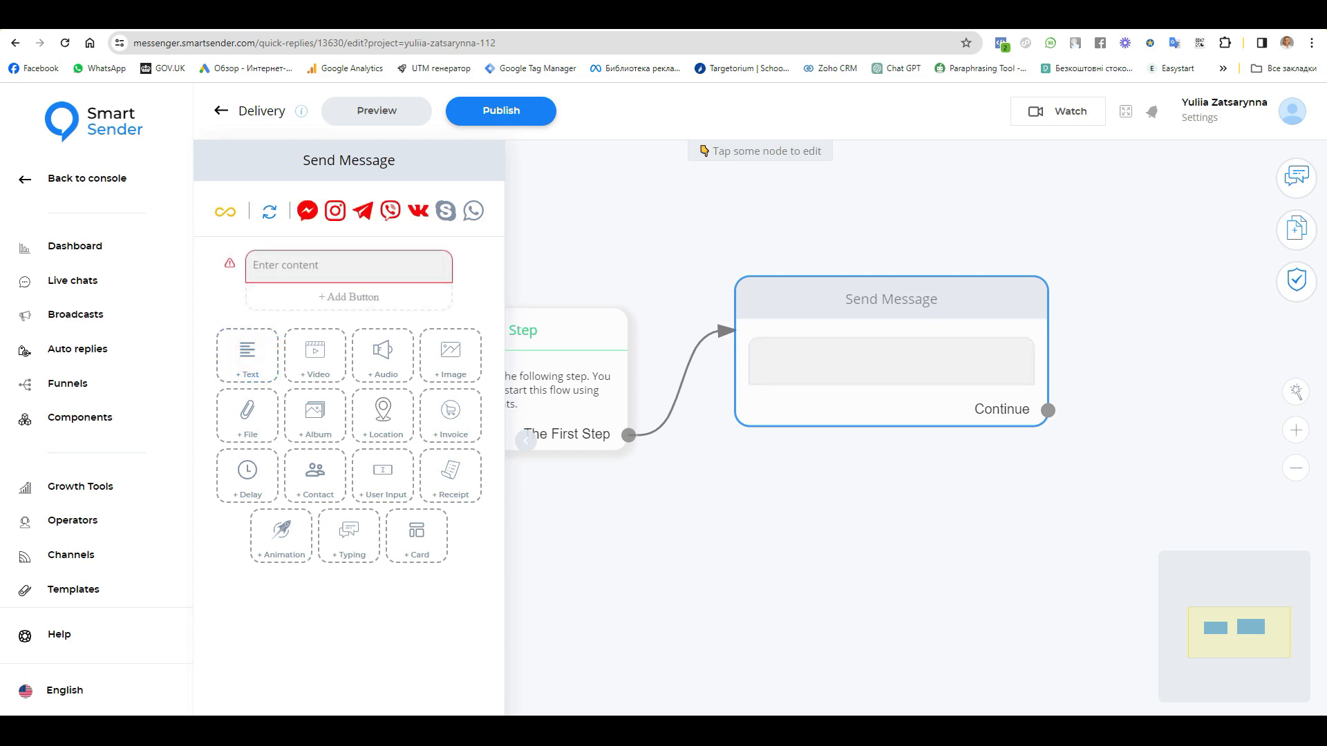
text(Greetings! We are pleased to offer several shipping options for our kraft home decors: 1️⃣ Express shipping: get your order within 1-2 days! 2️⃣ Standard Shipping: 3-5 days to enjoy your unique decorative items. 3️⃣ Self Pickup: pick up your order in person at our store every Wednesday and Saturday.)
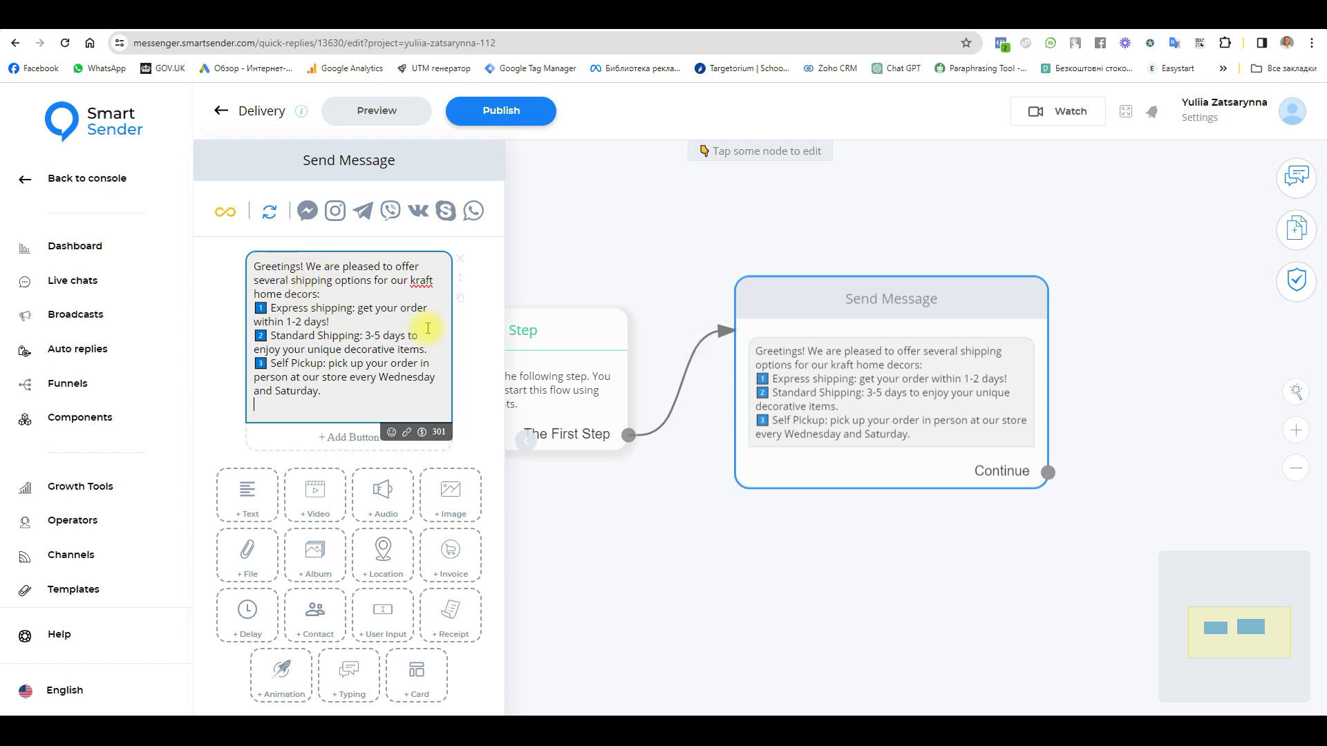
click(309, 267)
key(Return)
key(Return)
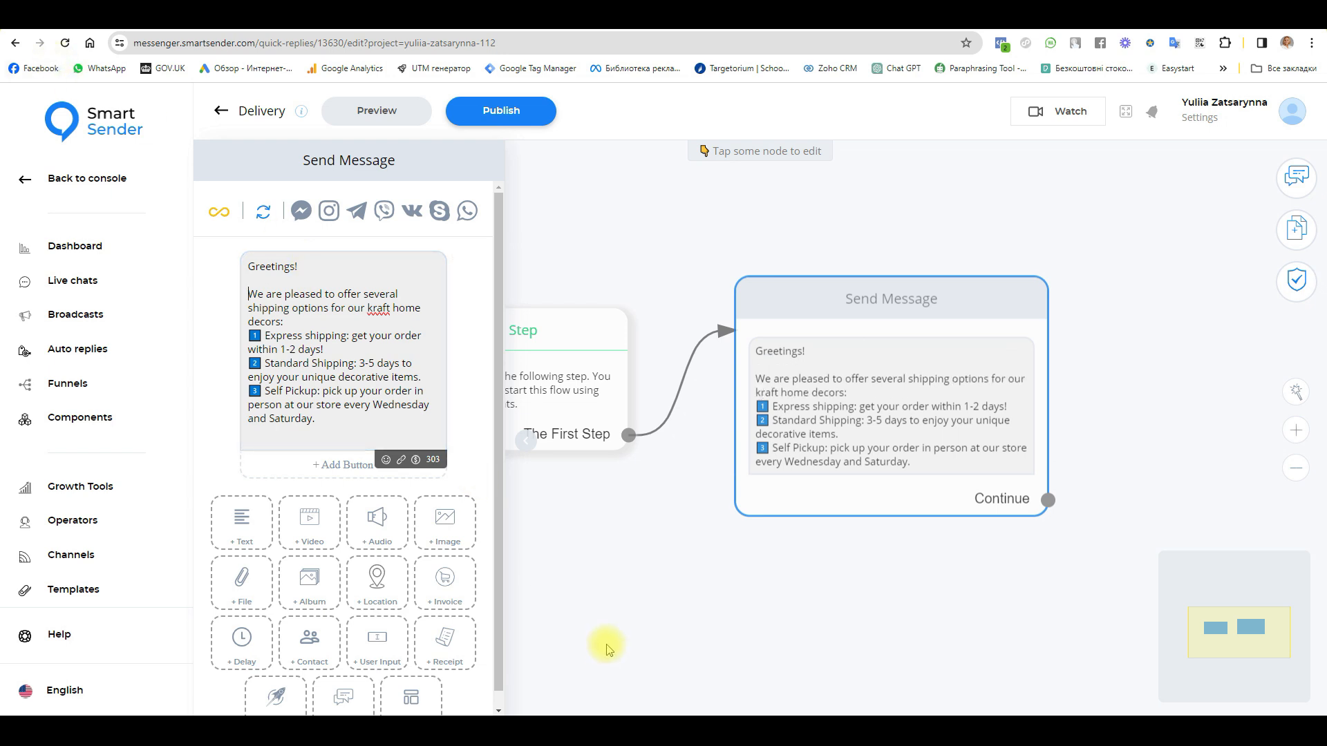
- Publish the Delivery quick reply's flow and return to the quick replies list
click(658, 580)
click(503, 110)
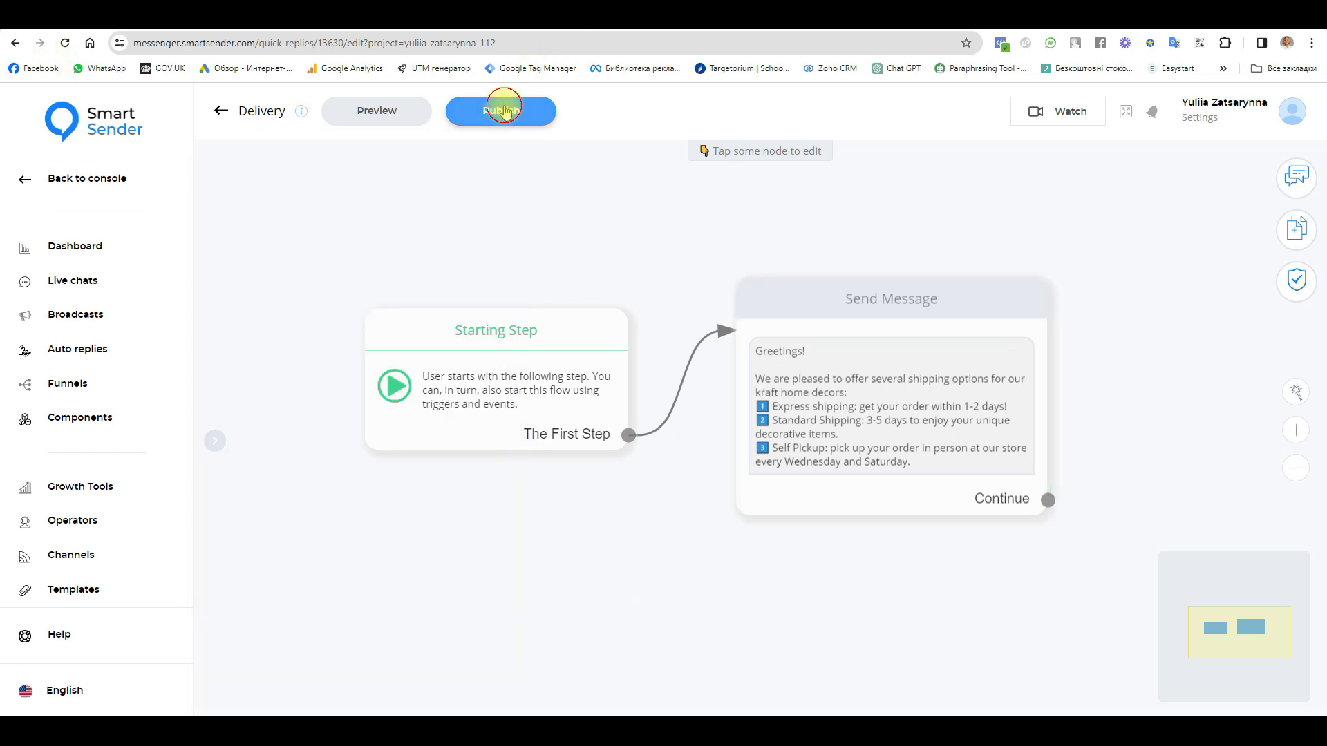
click(260, 112)
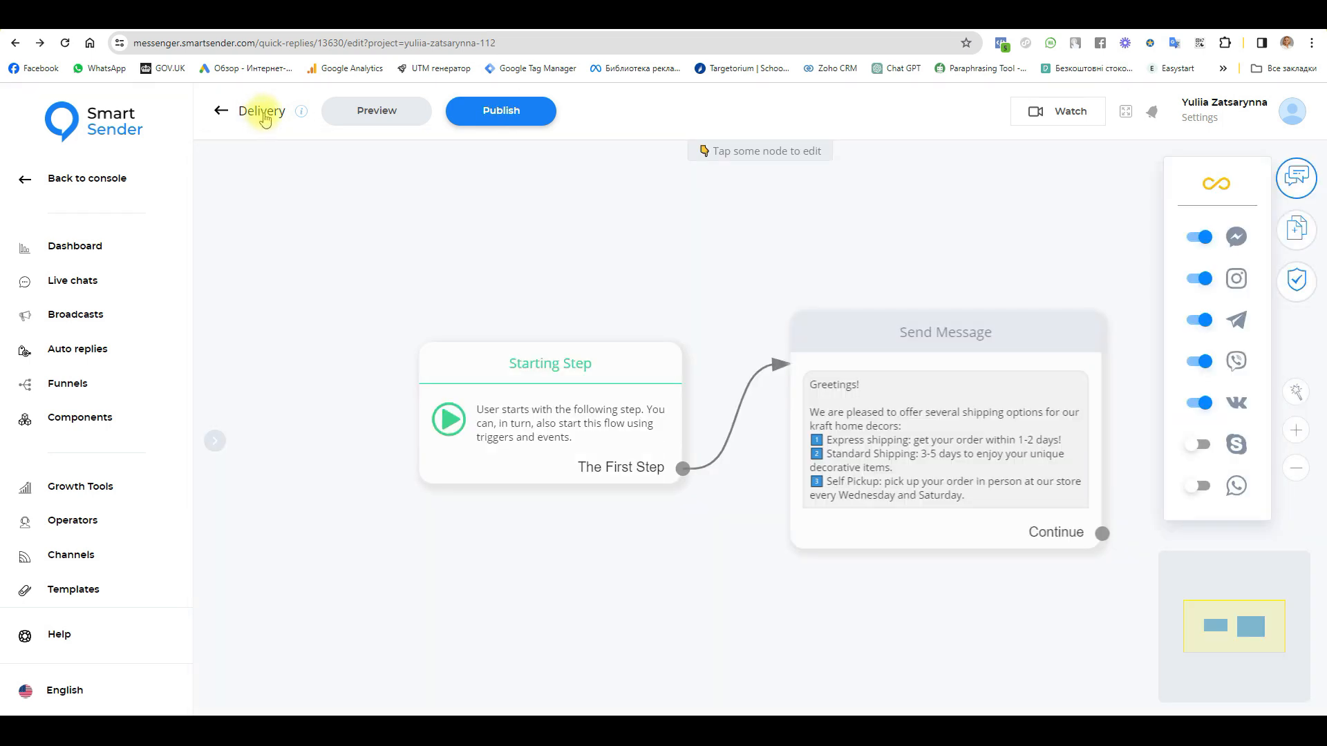
click(263, 117)
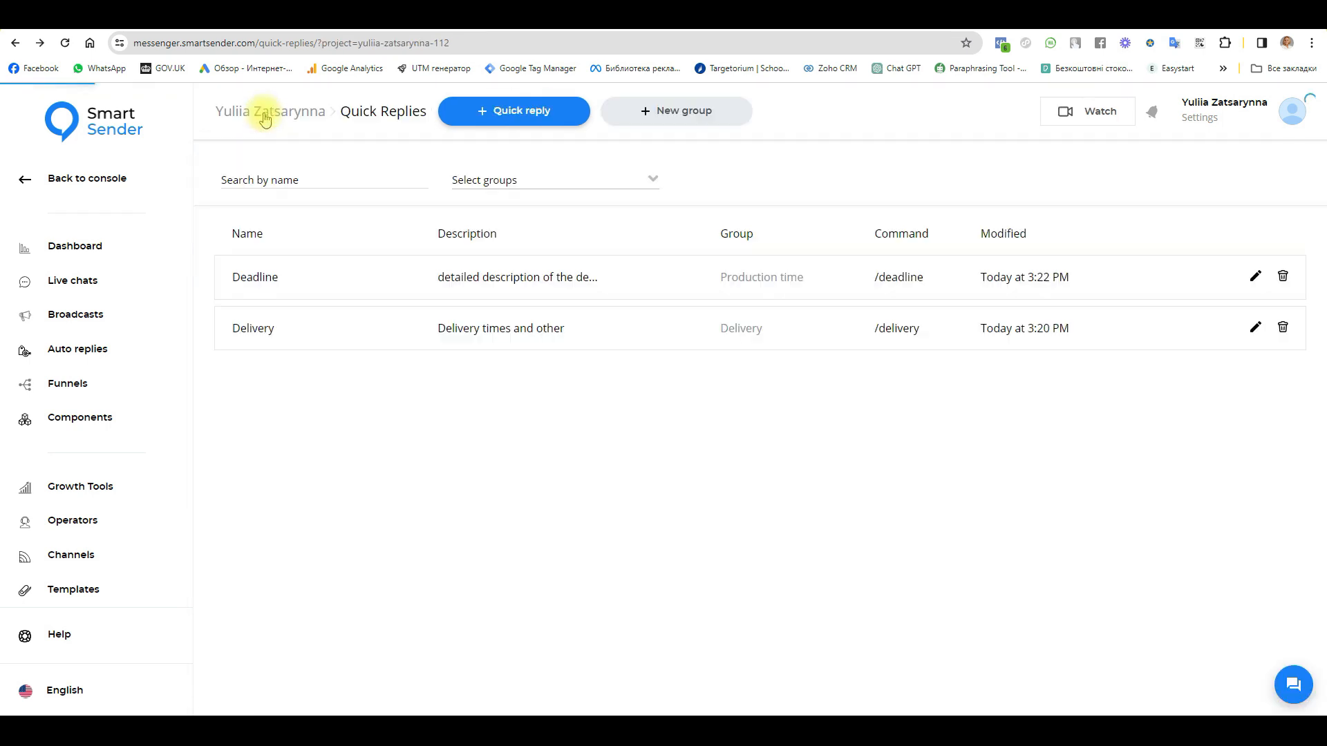
- In the Deadline quick reply's flow, add a Send Message block beside the Starting Step and connect "The First Step" output to it
click(260, 277)
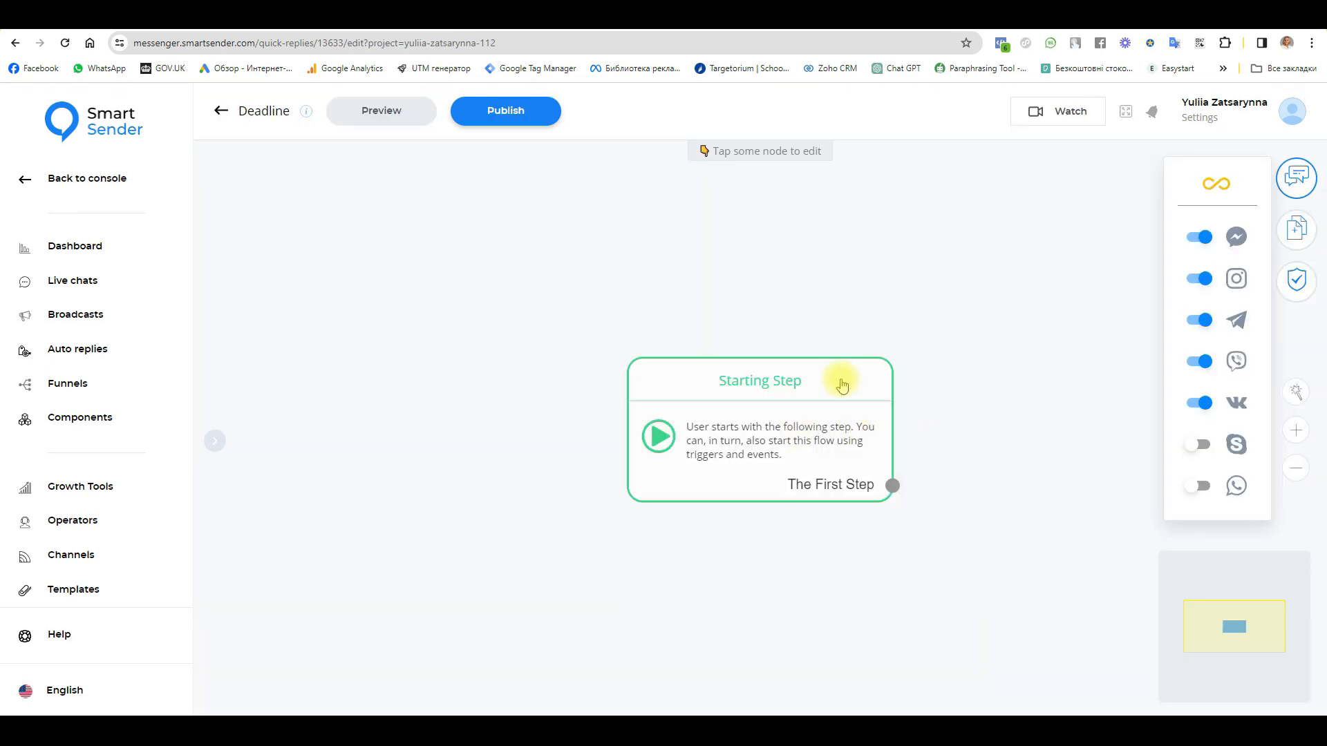
drag(855, 387, 503, 320)
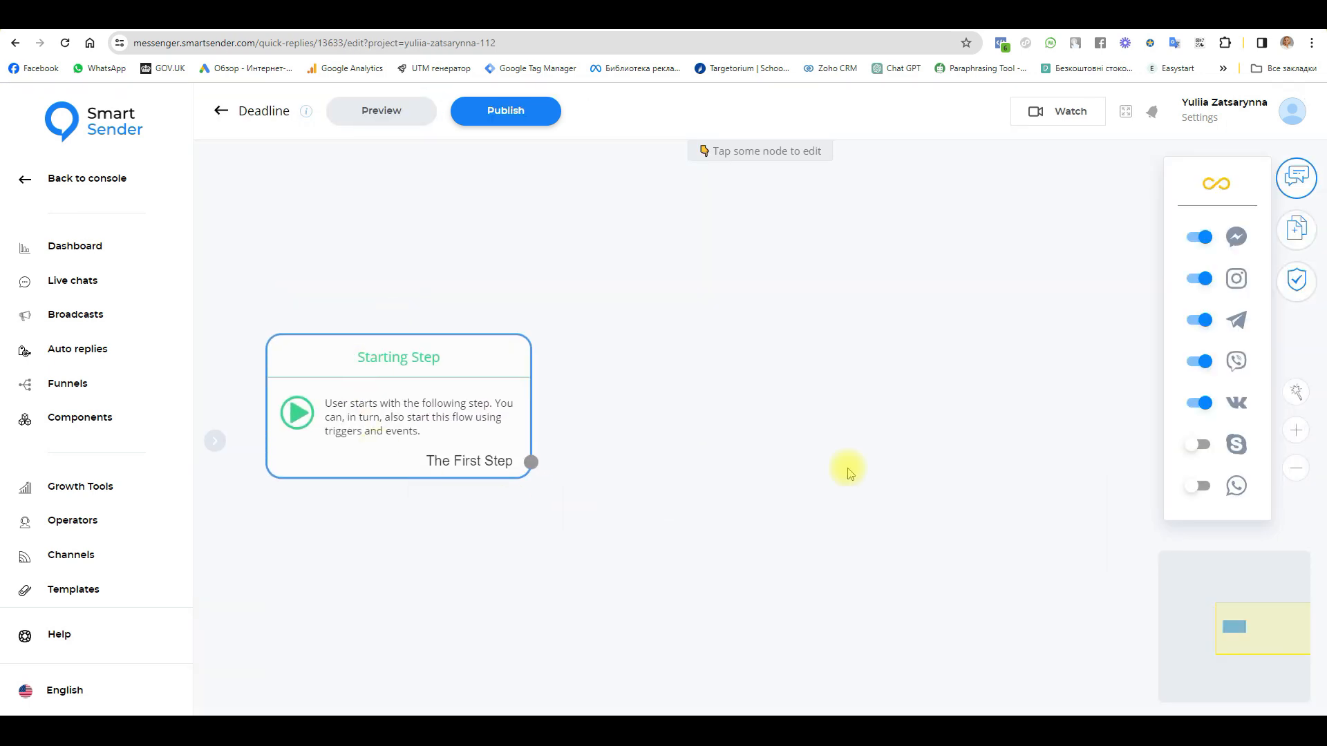
click(1298, 183)
click(1298, 228)
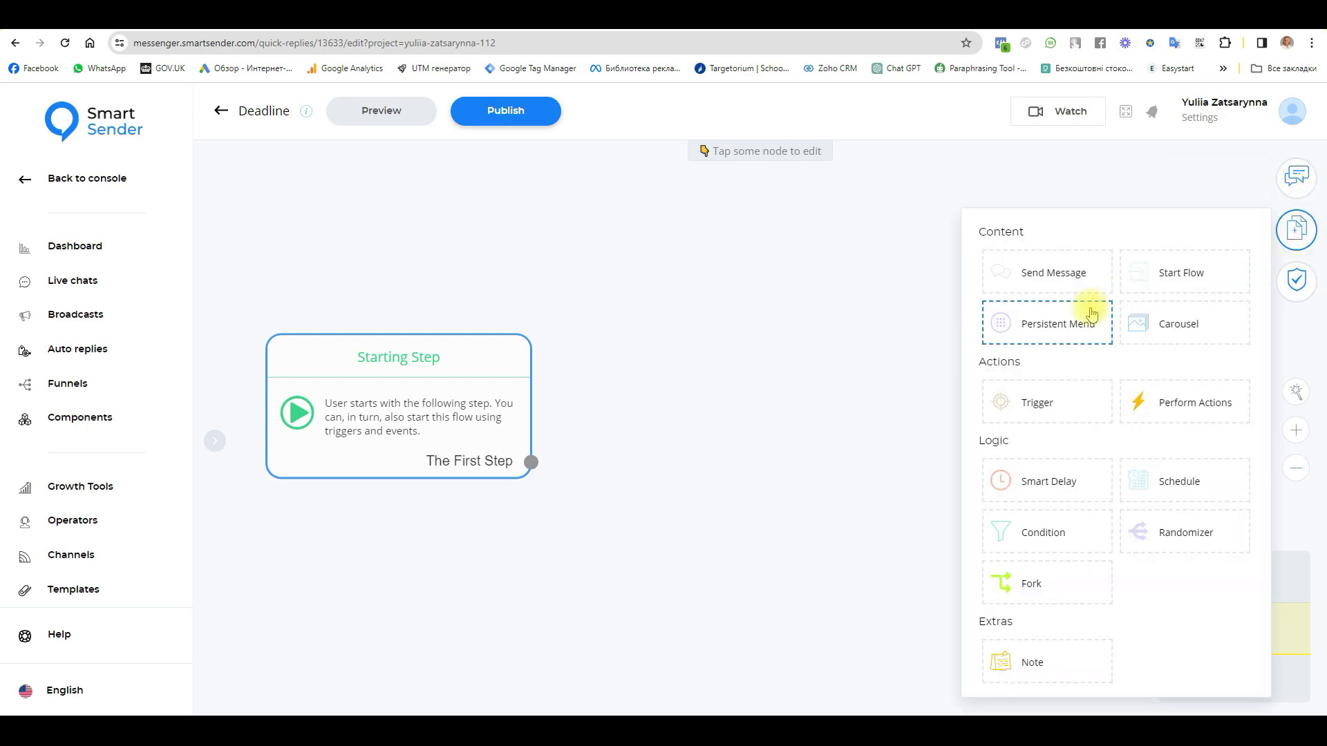
click(1045, 269)
drag(850, 522, 690, 438)
drag(530, 462, 705, 398)
- Add the text "Hi", blank line, "🎨✨ Our kraft decors are ready to ship within 3-5 days after ordering. Add some coziness to your home in no time!"
click(705, 398)
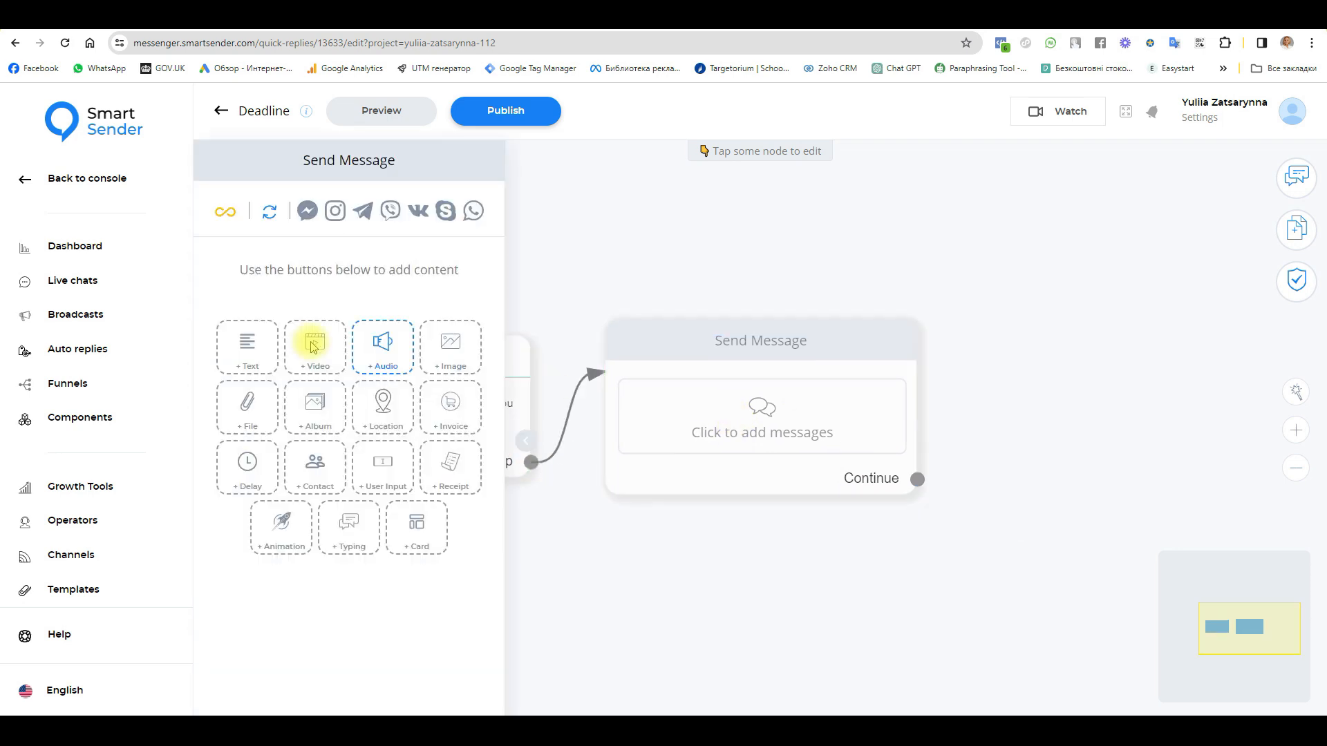
click(248, 351)
text(Hi 🎨✨ Our kraft decors are ready to ship within 3-5 days after ordering. Add some coziness to your home in no time!")
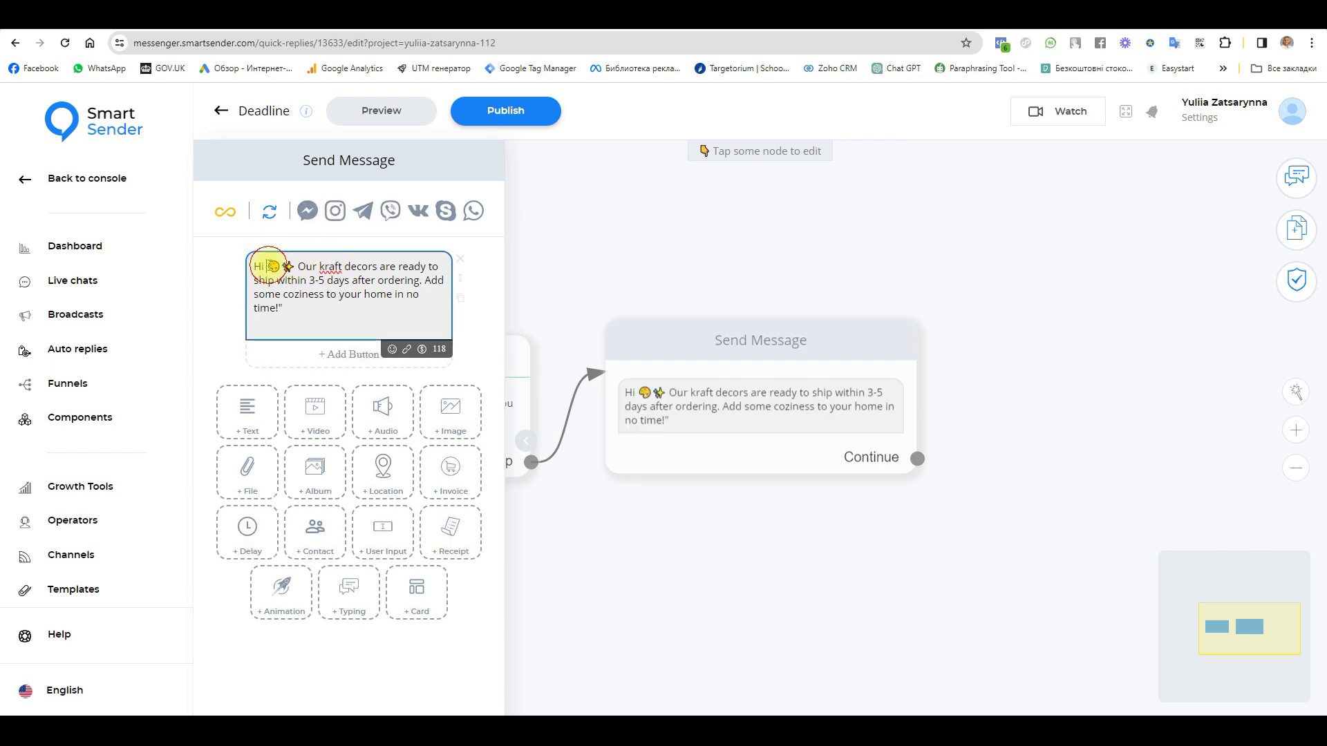
click(271, 266)
key(Return)
key(Return)
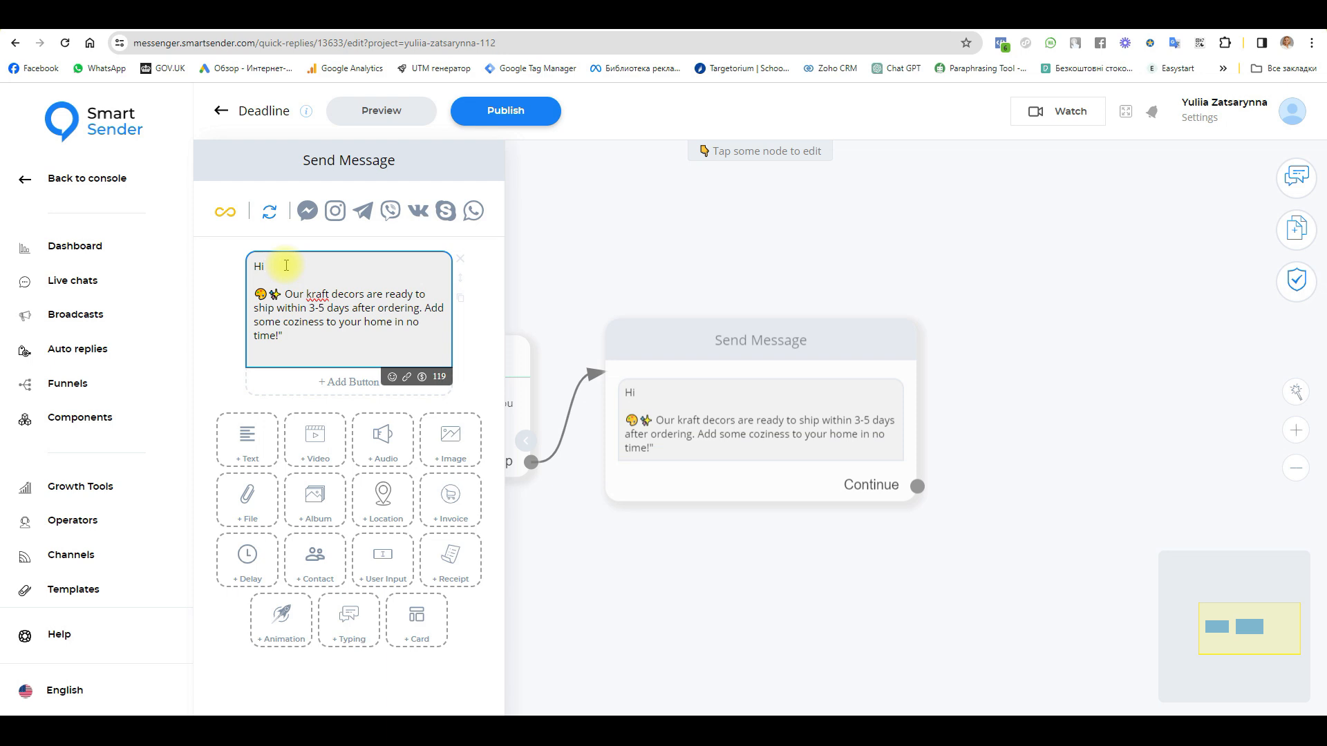
- Follow "Hi" with a comma and the firstName variable, and publish the Deadline quick reply's flow
text(,)
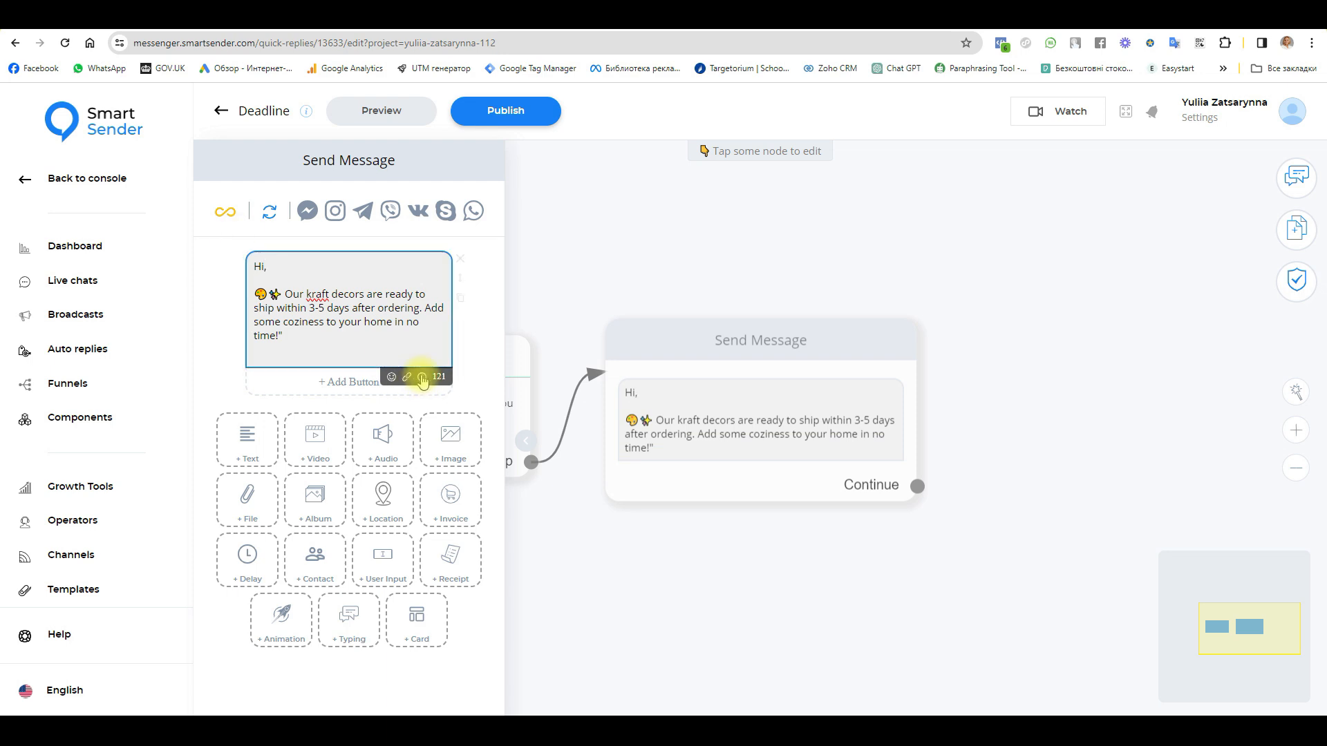
click(425, 374)
click(607, 412)
click(578, 442)
click(626, 476)
click(674, 579)
click(495, 109)
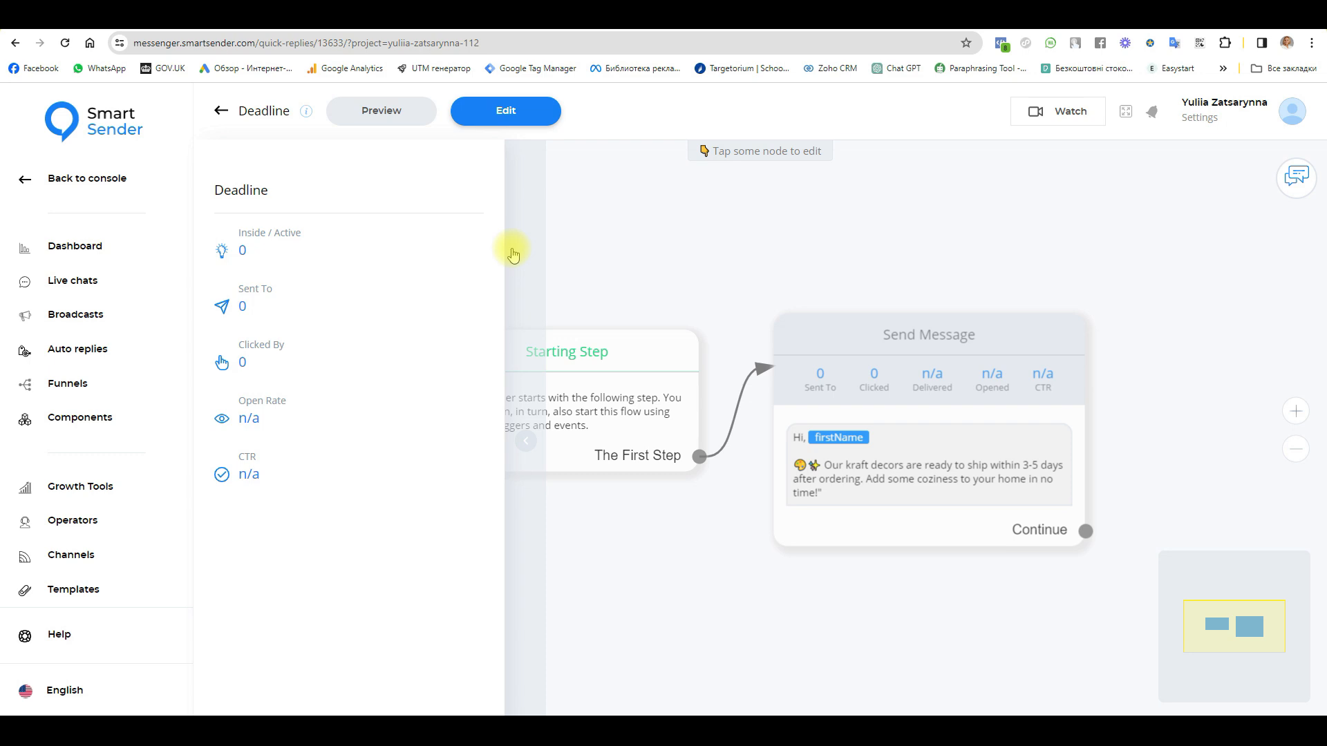
- Open the most recent Facebook conversation in Live chats, send the /delivery command and check the reply it triggers
click(69, 281)
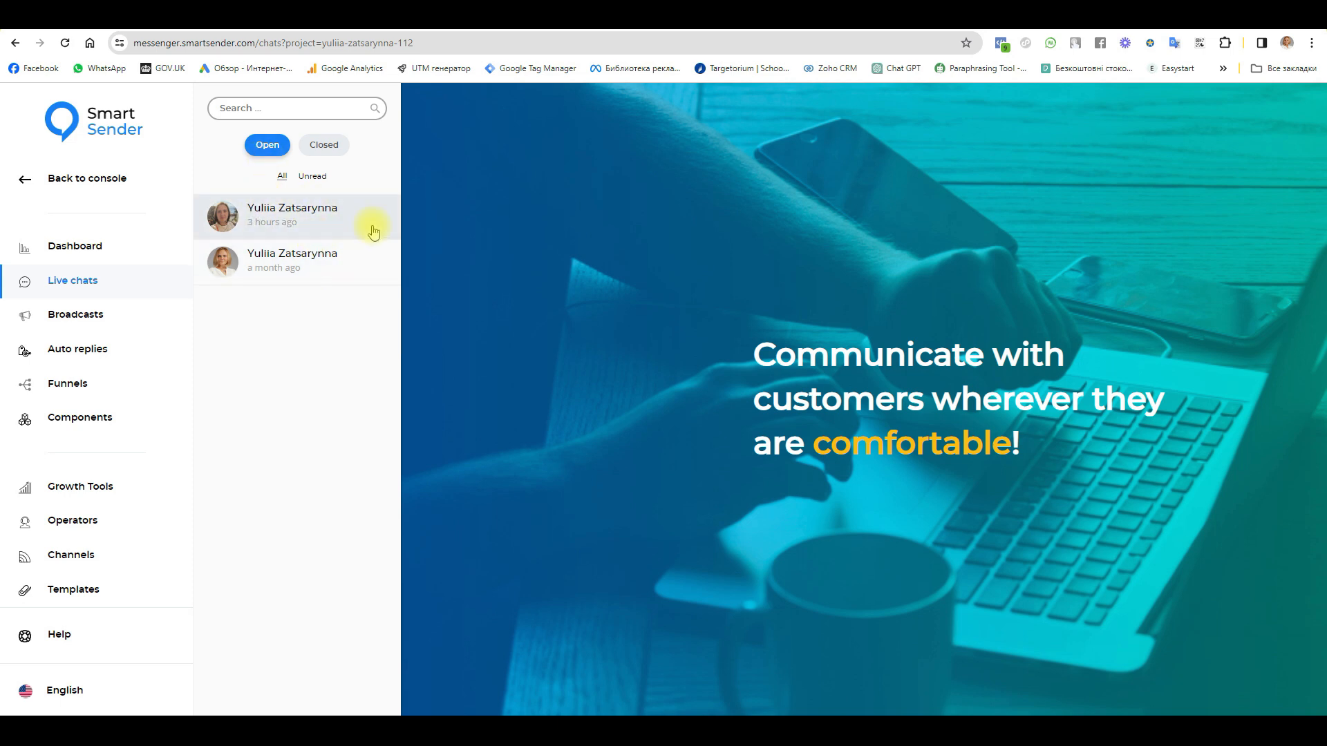
click(342, 226)
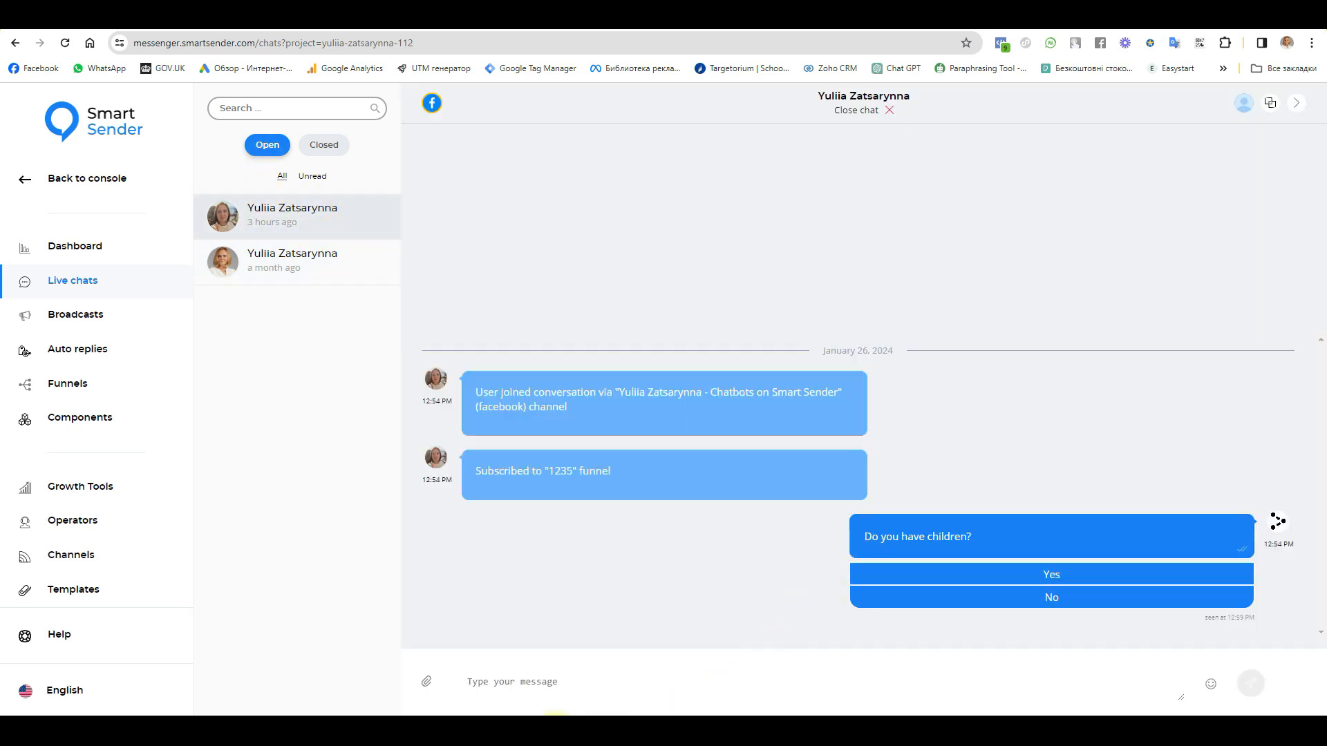
click(515, 690)
text(/)
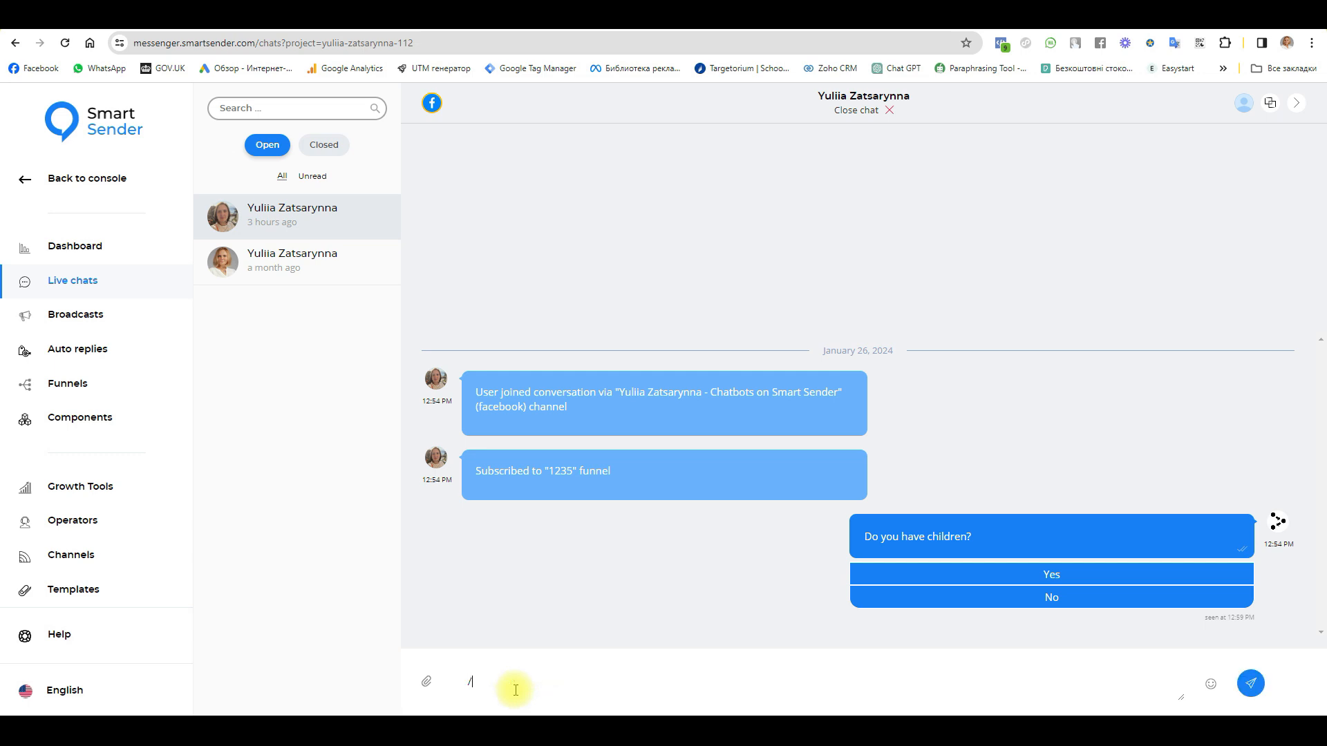
text(delivery)
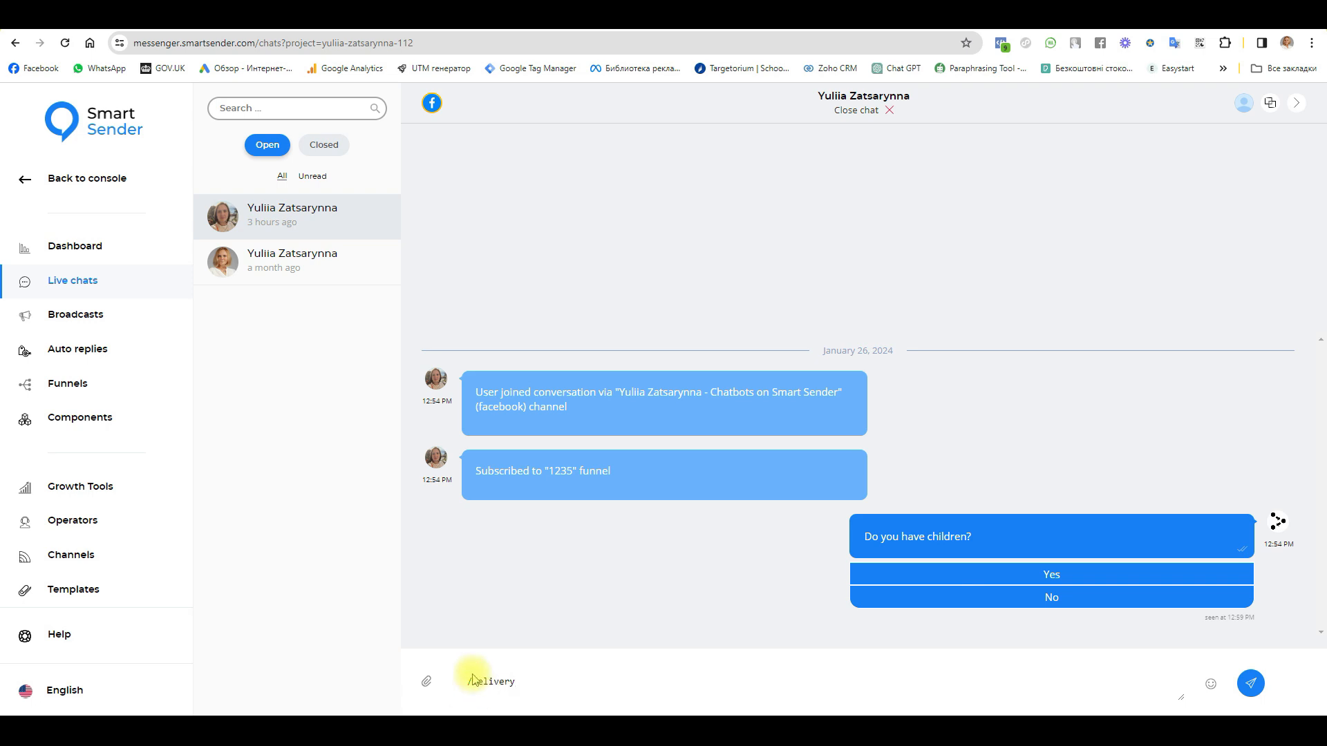
key(Return)
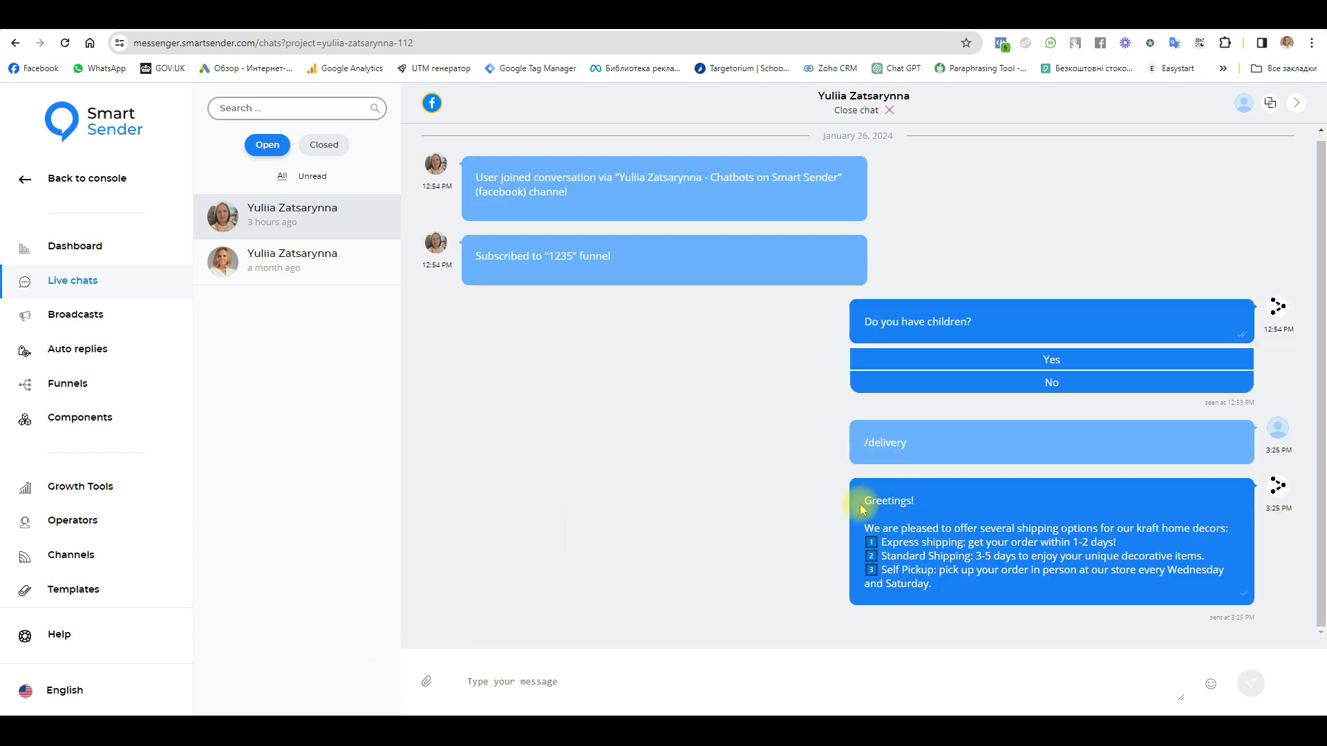
drag(864, 501, 954, 587)
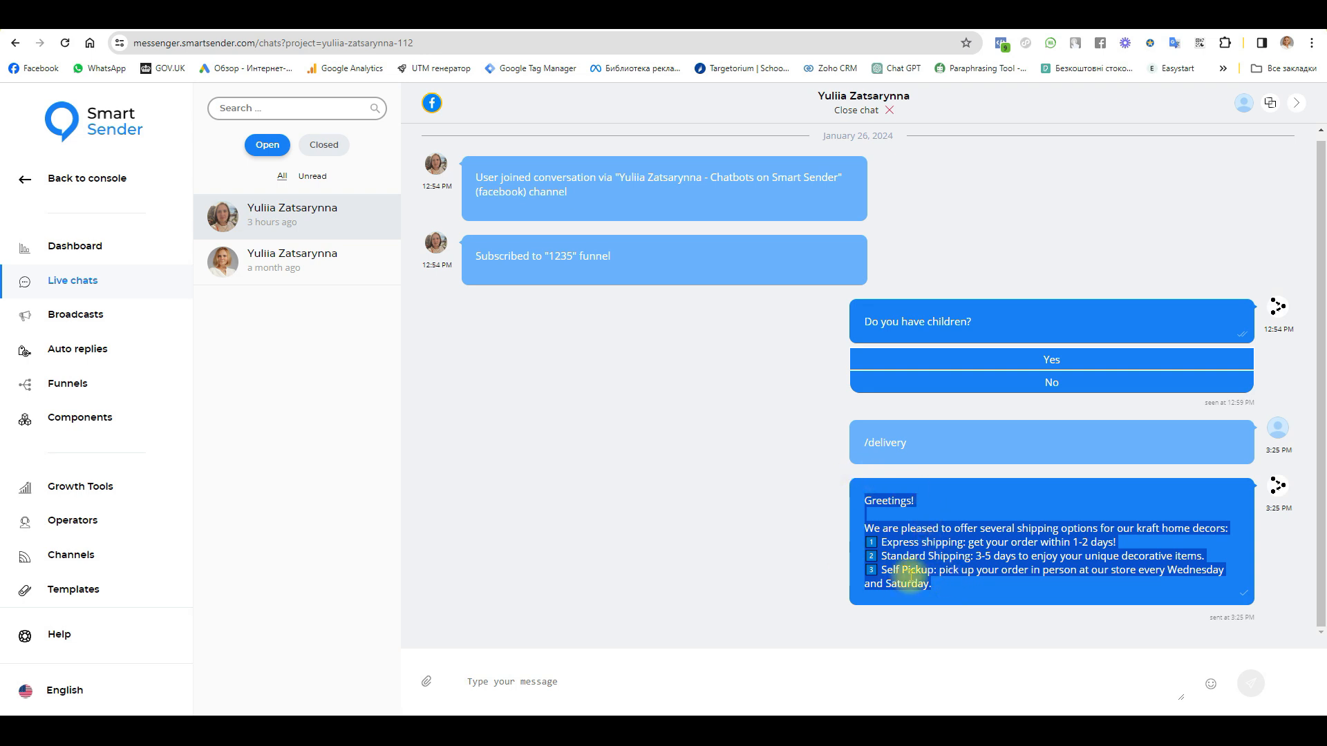
drag(929, 444, 835, 444)
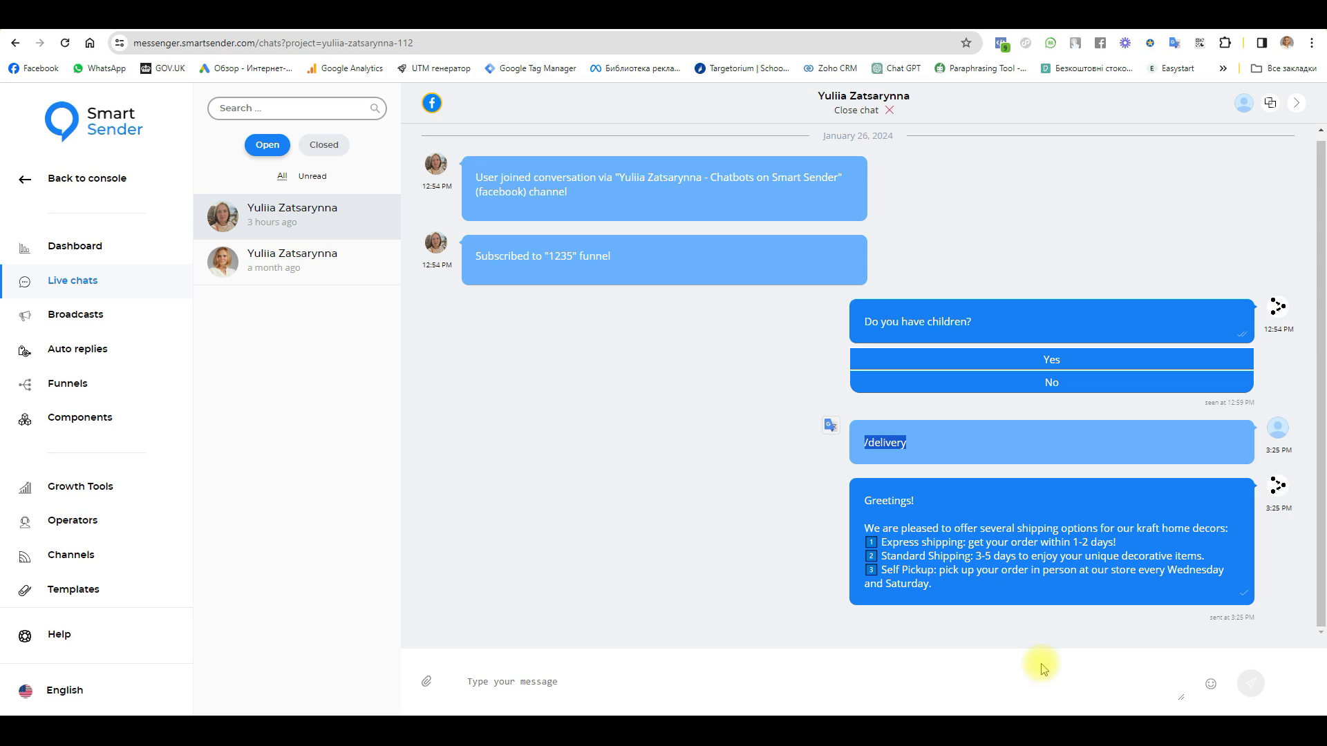
drag(978, 587, 863, 506)
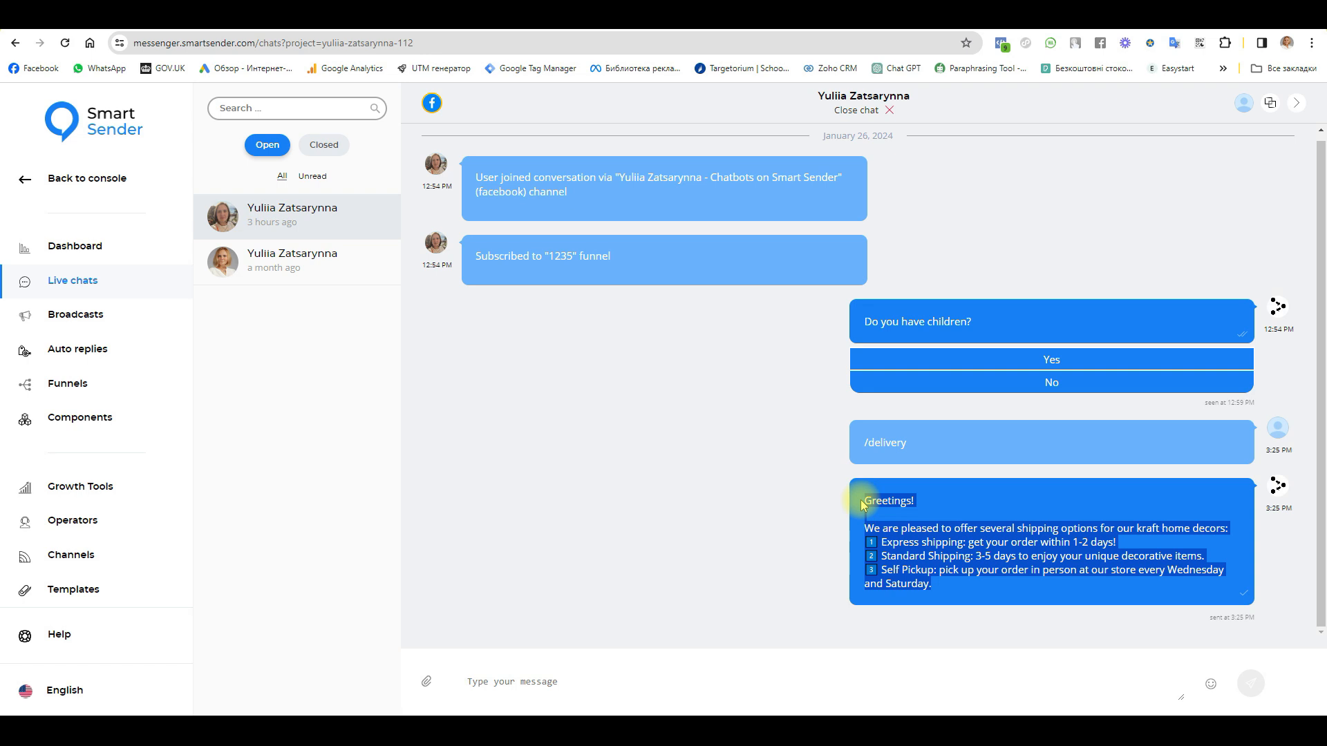
- Send the /deadline command in the same chat and check the personalised production-time reply
drag(914, 443, 483, 684)
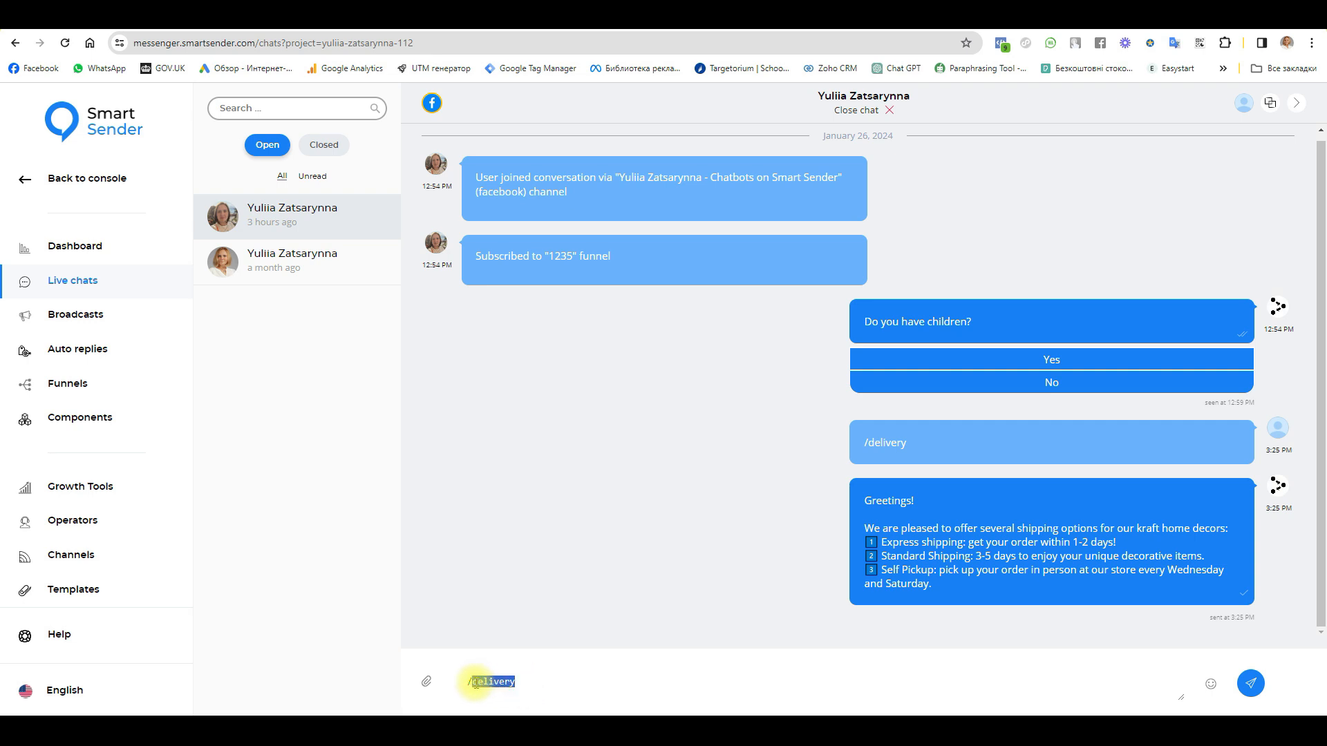
text(deadline)
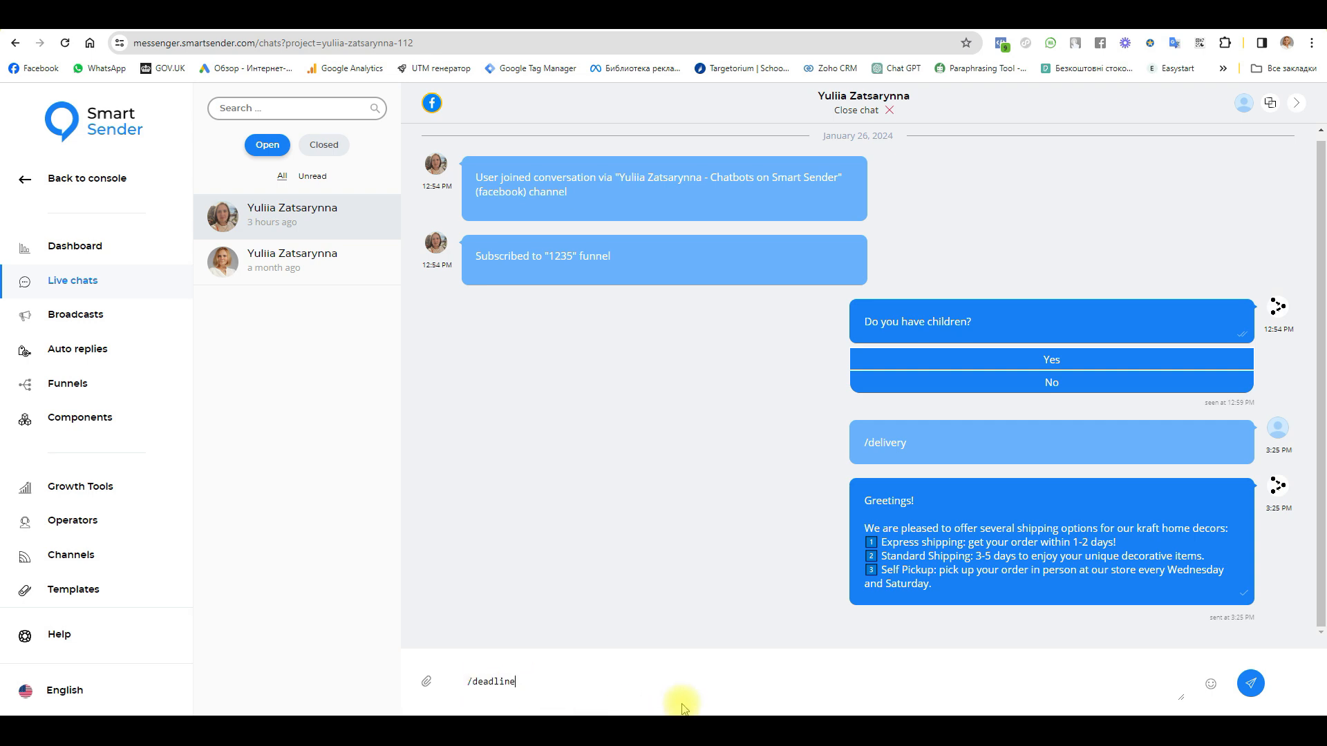
key(Return)
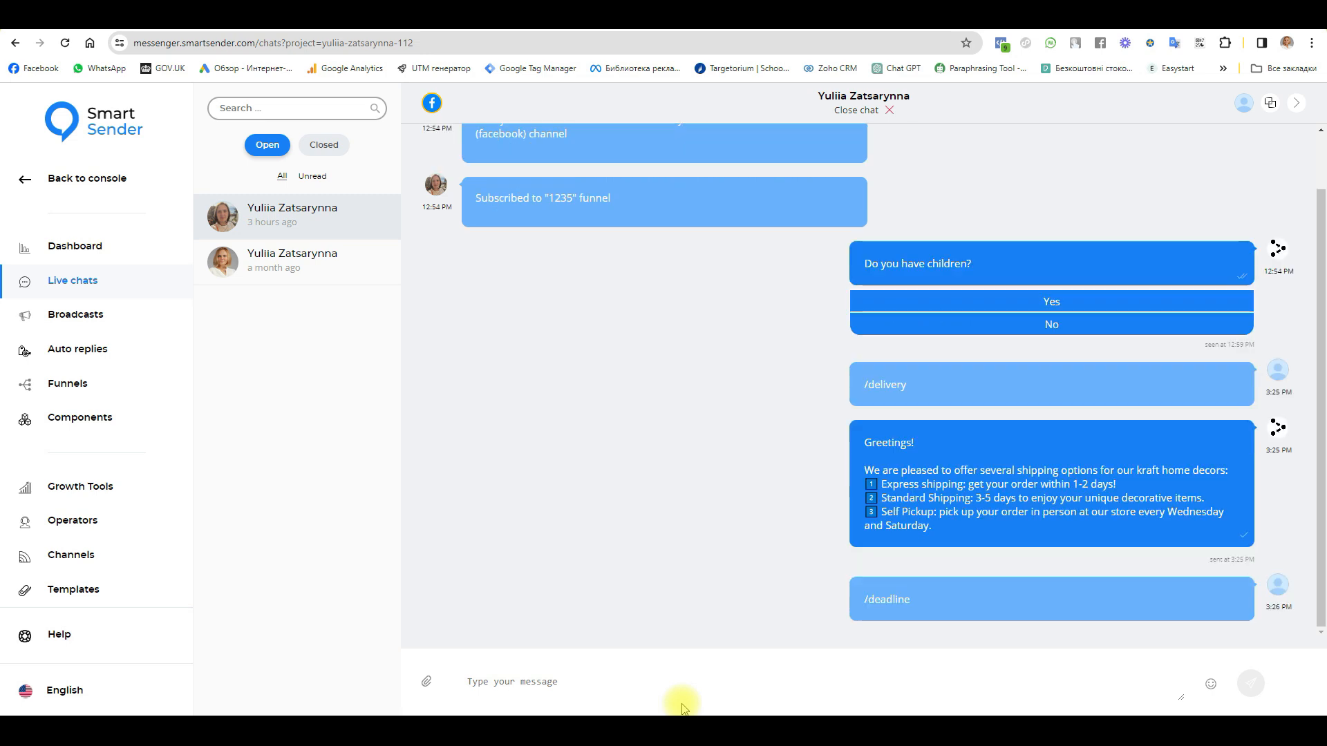
drag(866, 540, 1058, 585)
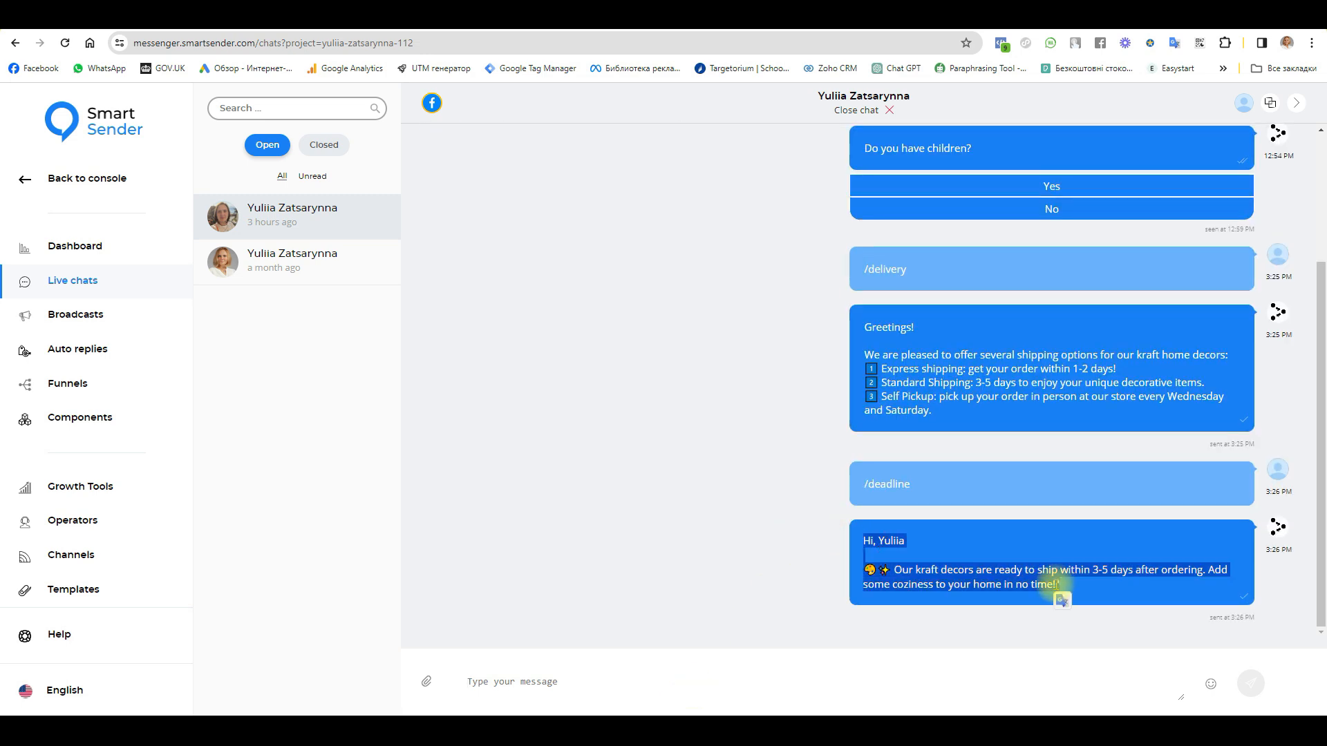